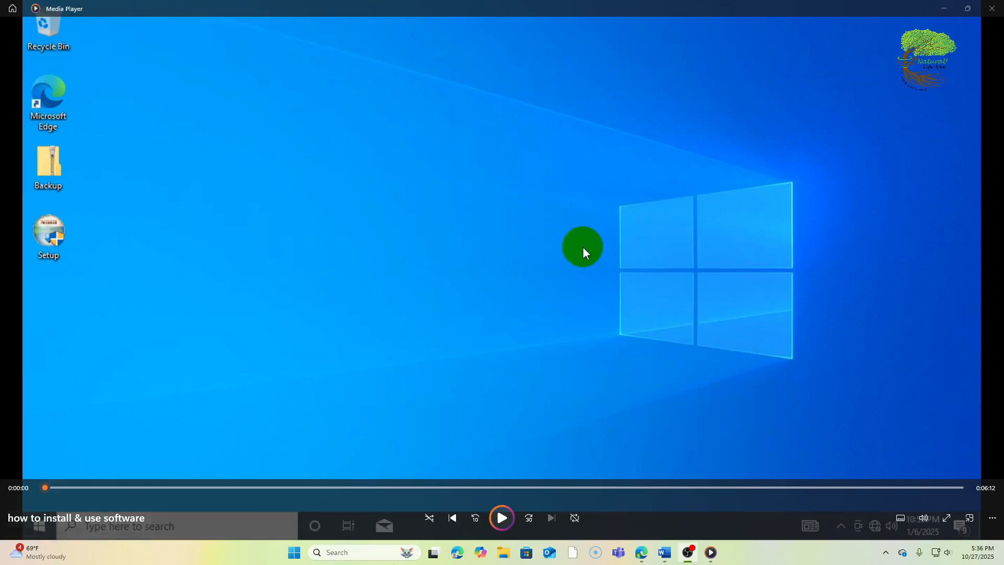
Play the installation video and finish the Quantum Resonance Magnetic Analyzer 2023.1 setup.
left_click(500, 521)
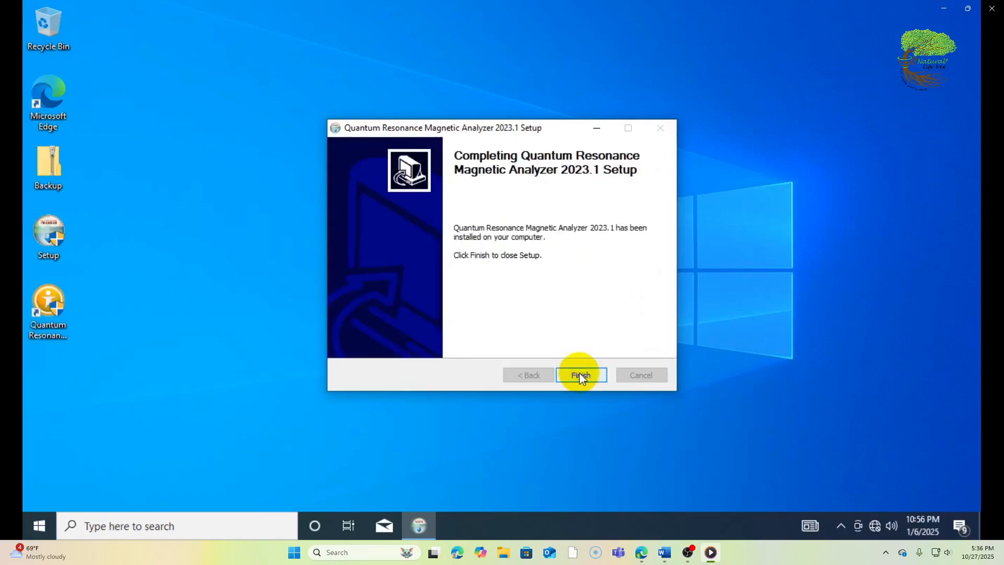
left_click(581, 375)
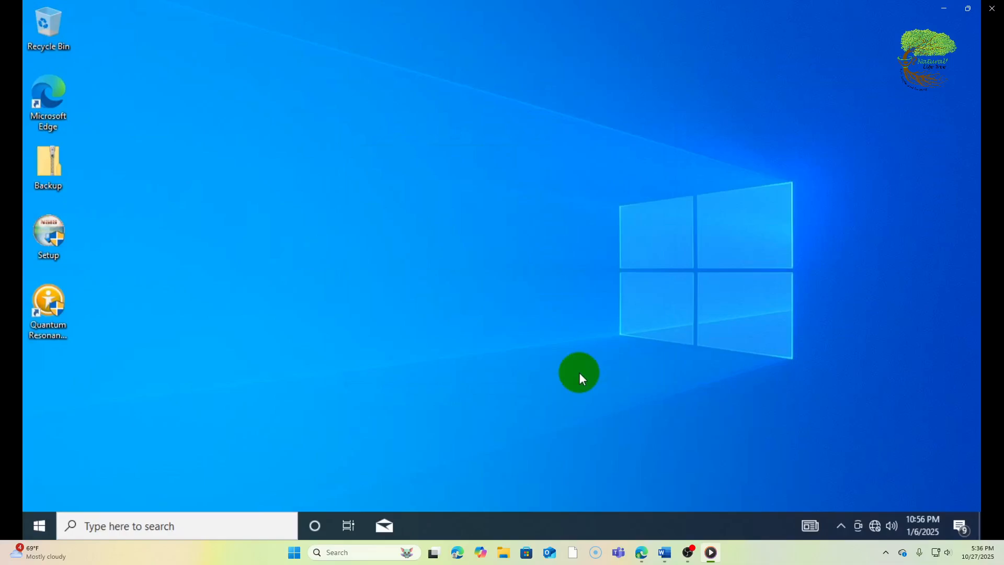
Turn off real-time protection in the Windows Security virus and threat protection settings.
left_click(842, 520)
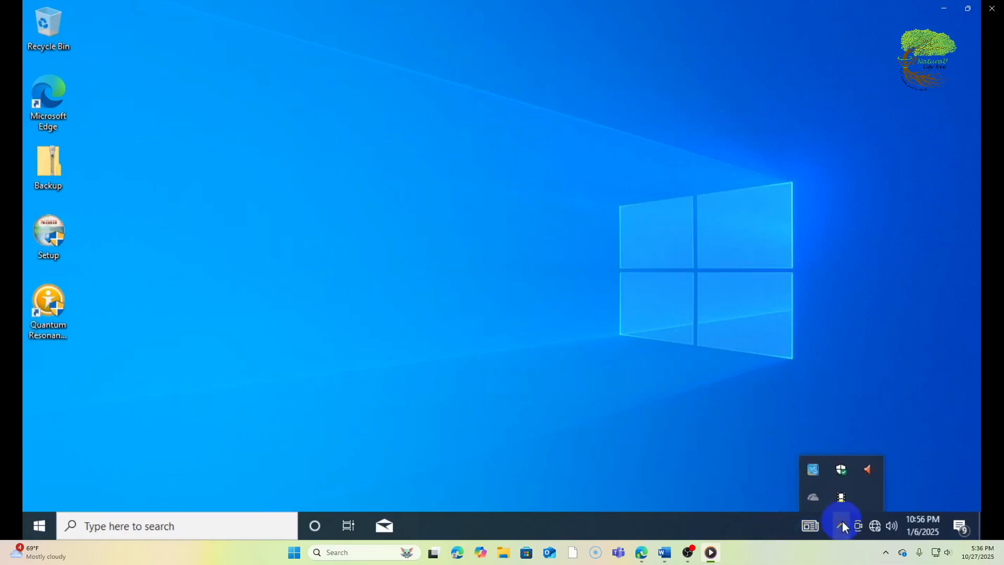
left_click(842, 472)
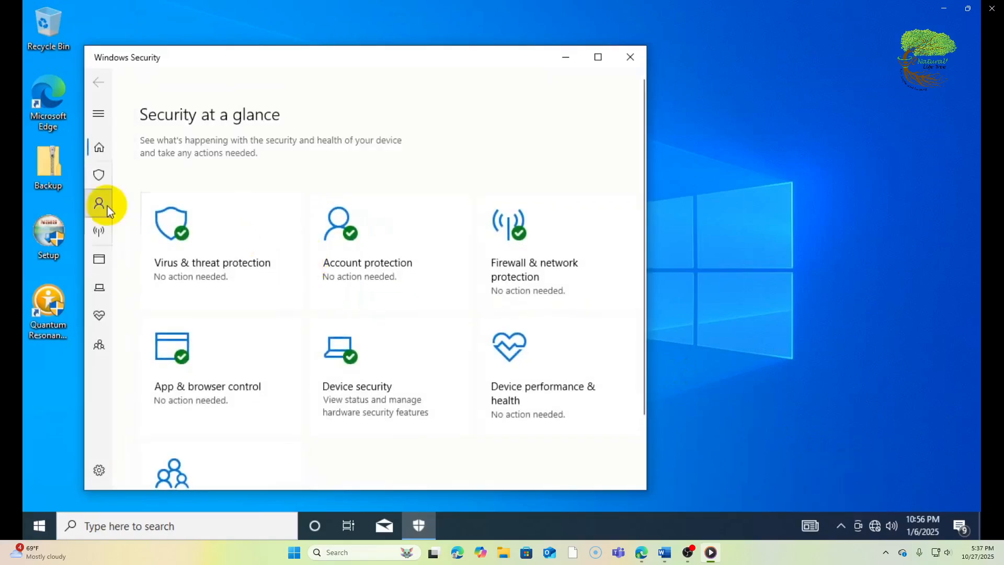
left_click(99, 177)
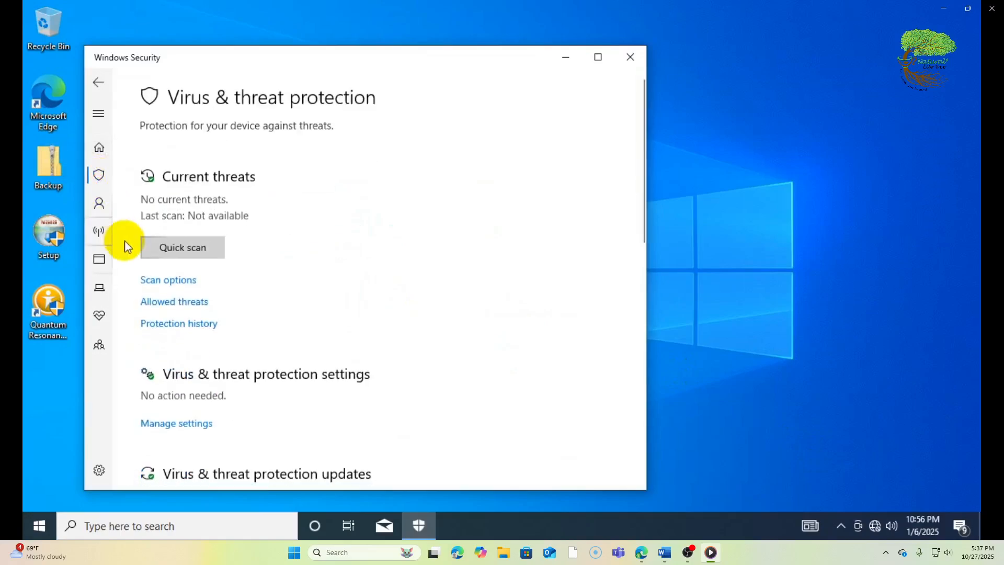
left_click(190, 432)
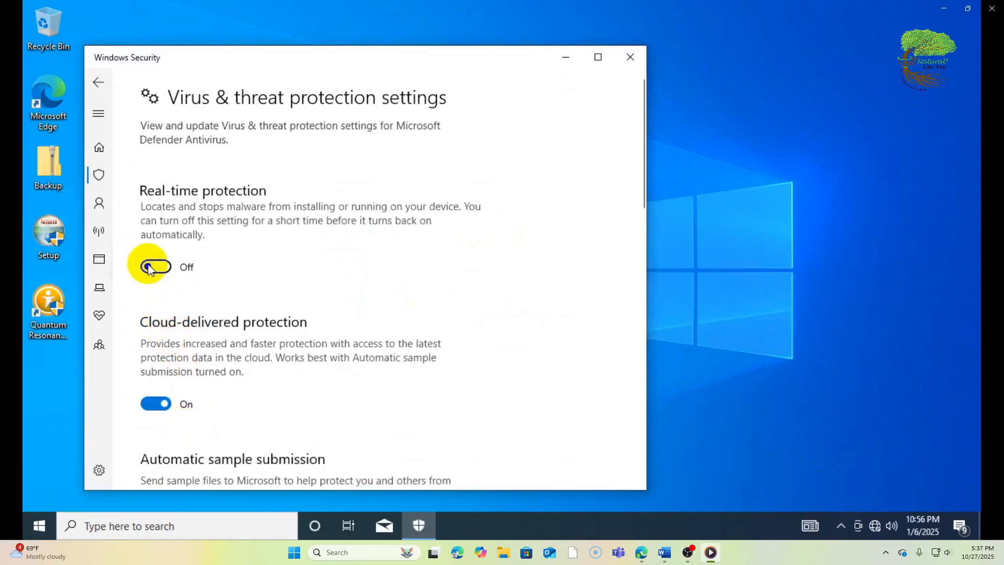
left_click(395, 349)
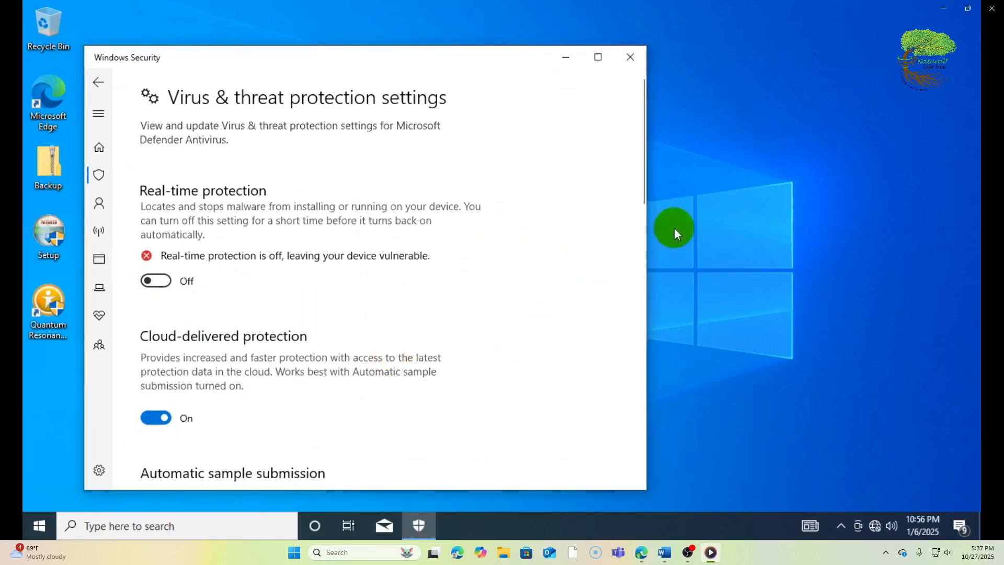
Exclude the Quantum Resonance Magnetic Analyzer folder in Program Files (x86) from Microsoft Defender scans and close Windows Security.
left_click_drag(645, 168, 622, 397)
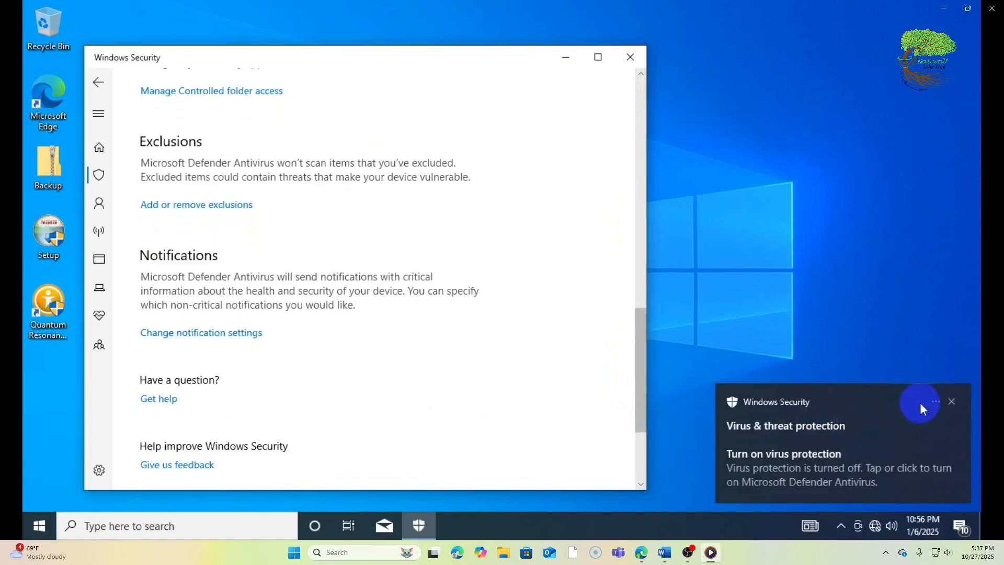
left_click(952, 401)
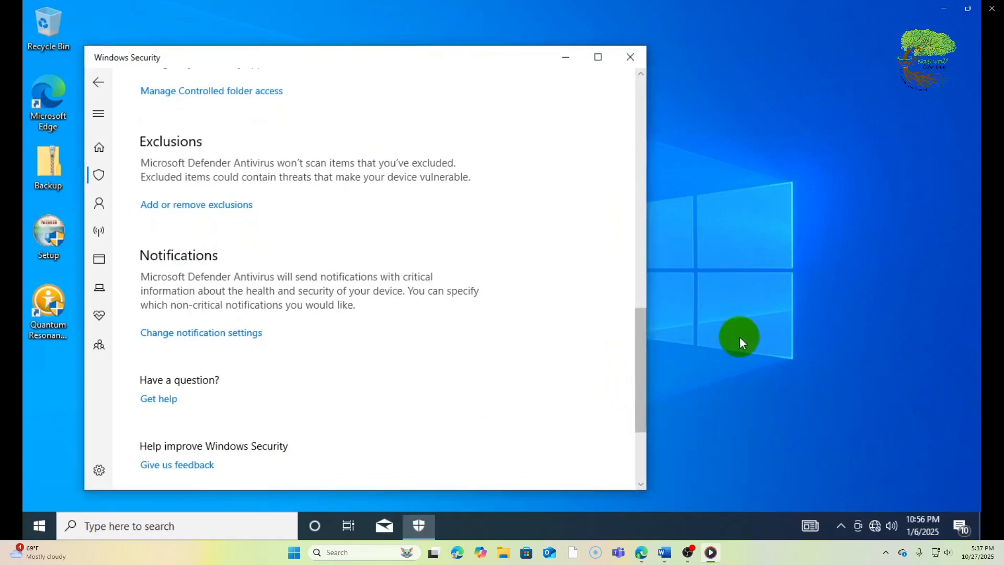
left_click(233, 205)
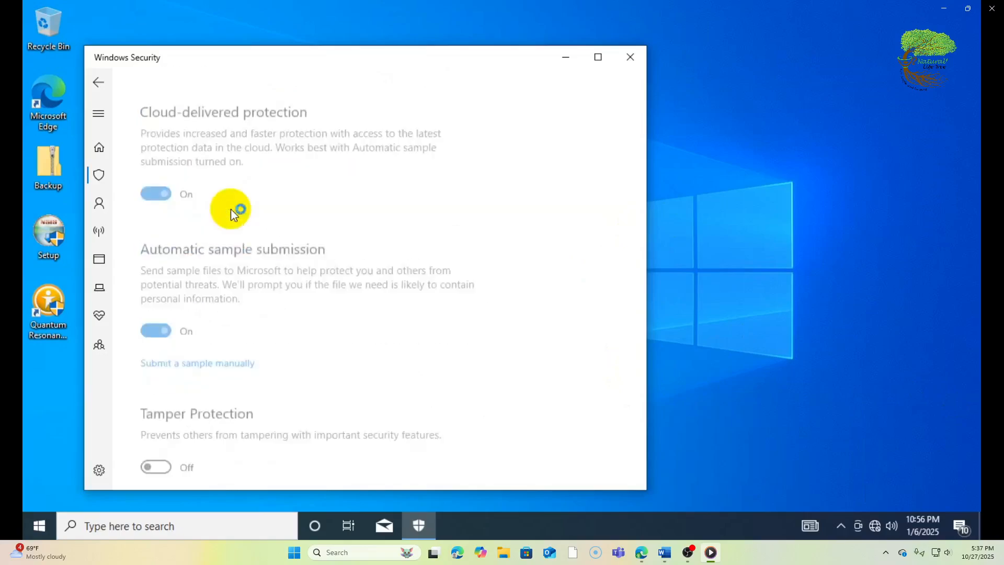
scroll(342, 314, "down", 1)
left_click(166, 161)
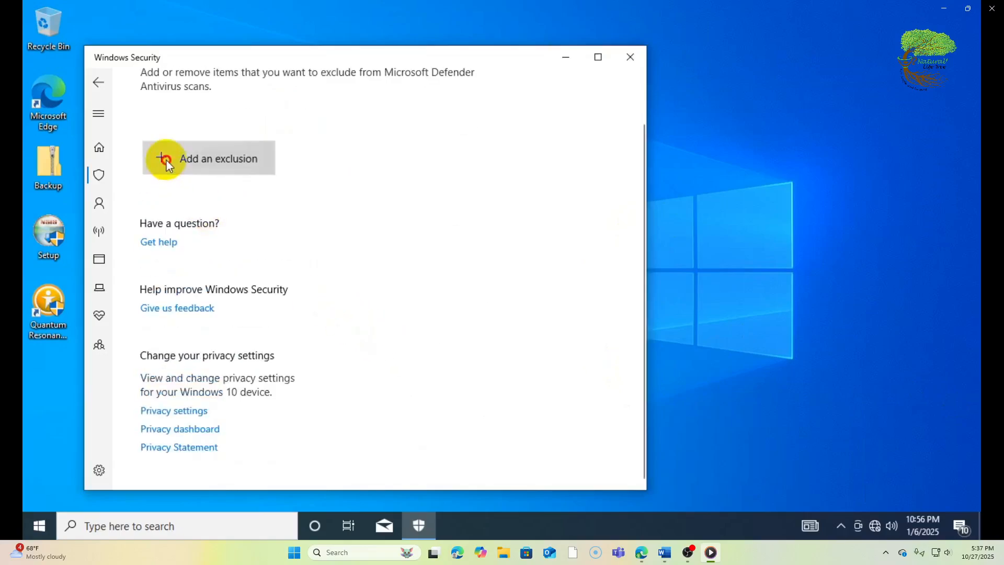
left_click(196, 215)
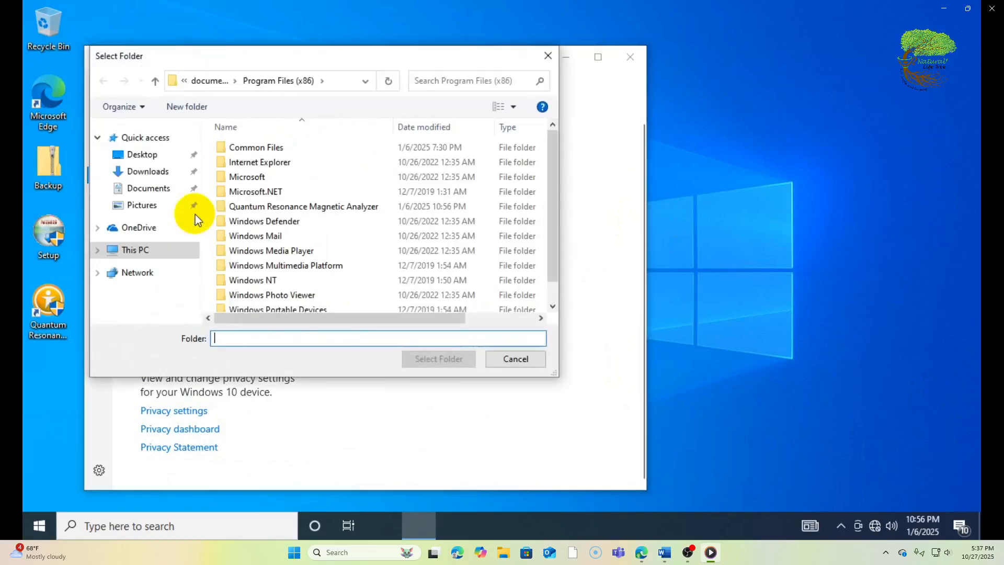
left_click(268, 208)
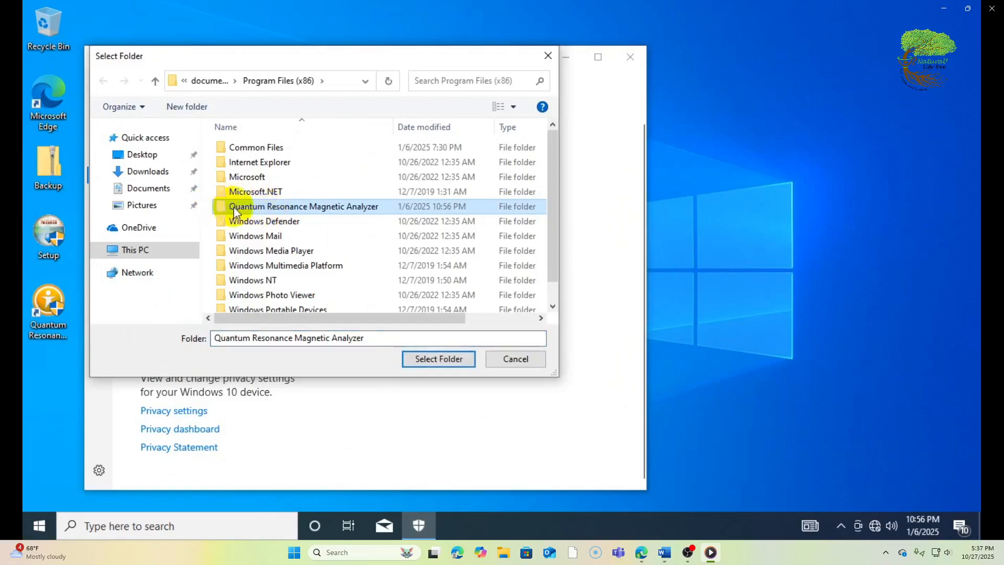
left_click(444, 359)
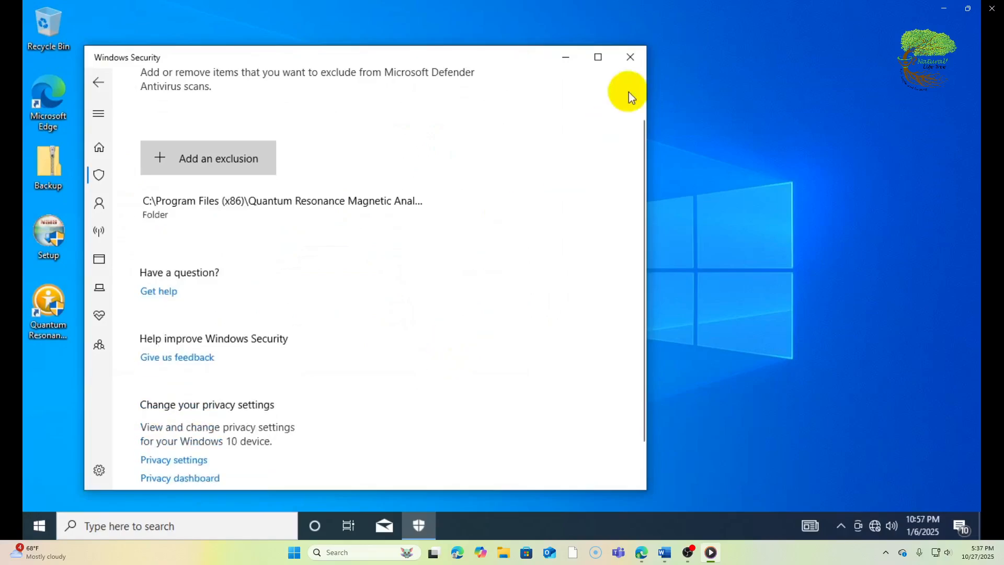
left_click(630, 58)
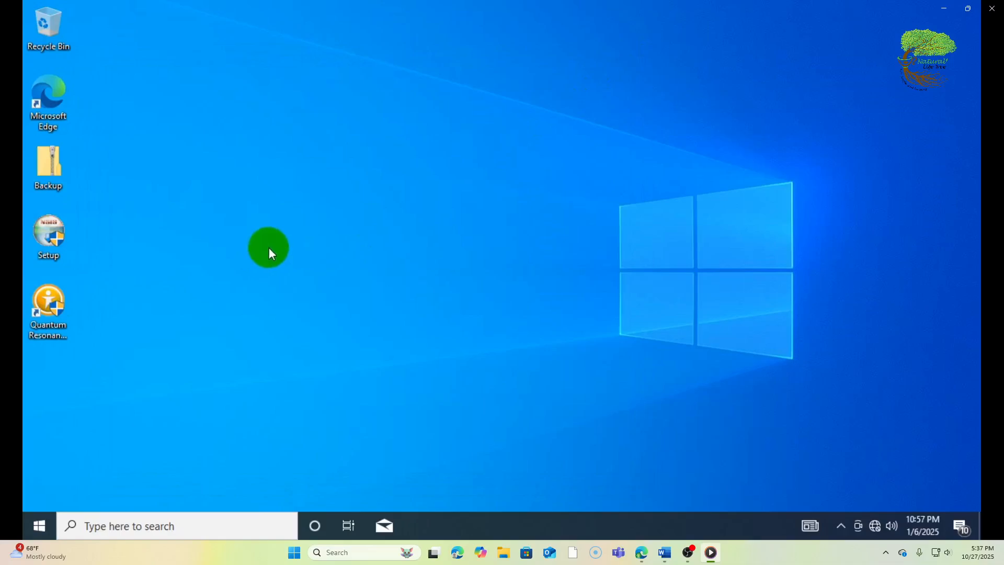
Launch Quantum Resonance Magnetic Analyzer from the desktop, allowing it to run, and show the customer dossier.
left_click(53, 301)
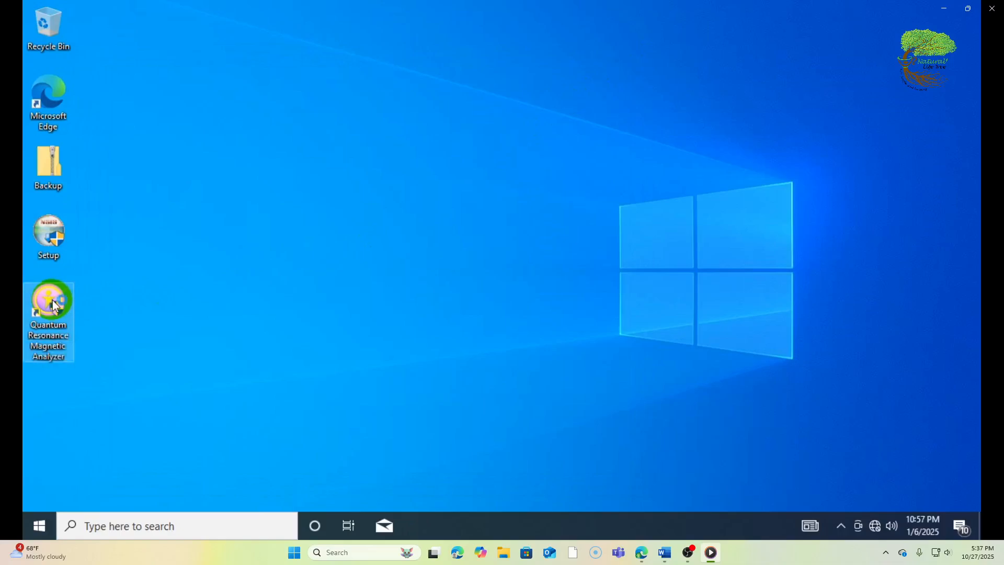
left_click(383, 362)
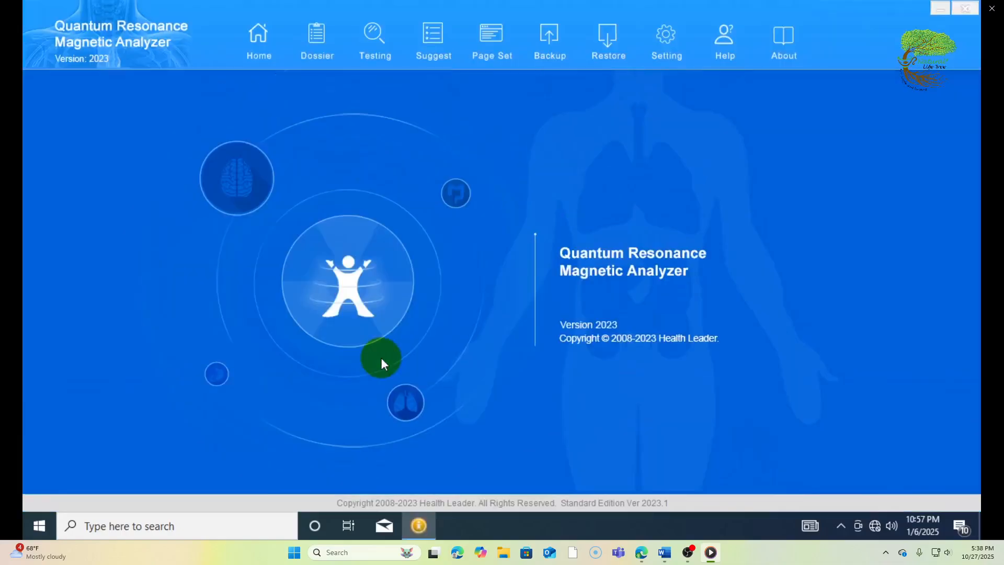
left_click(319, 43)
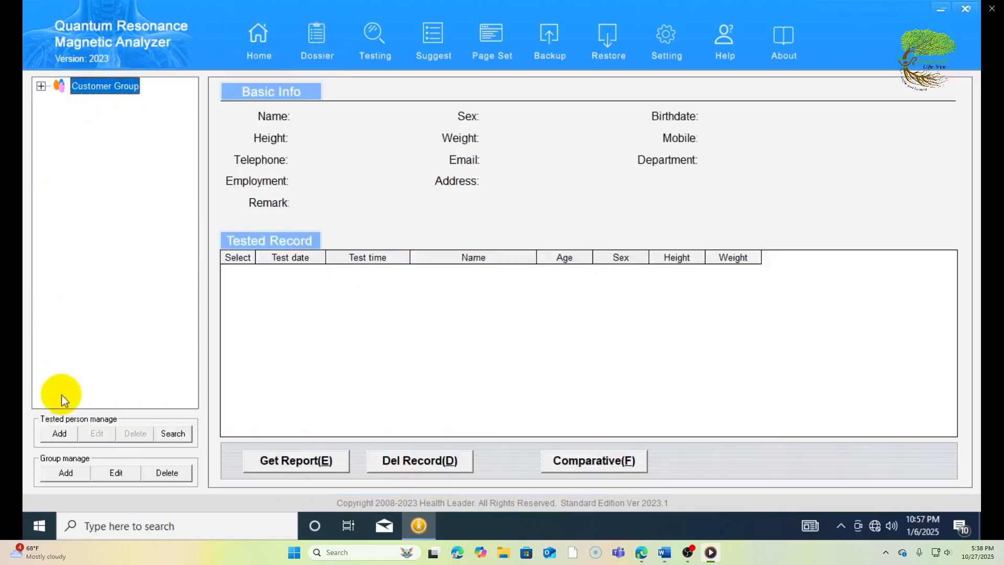
Start a new tested person record in Customer Group and enter the person's name and birthdate.
left_click(59, 434)
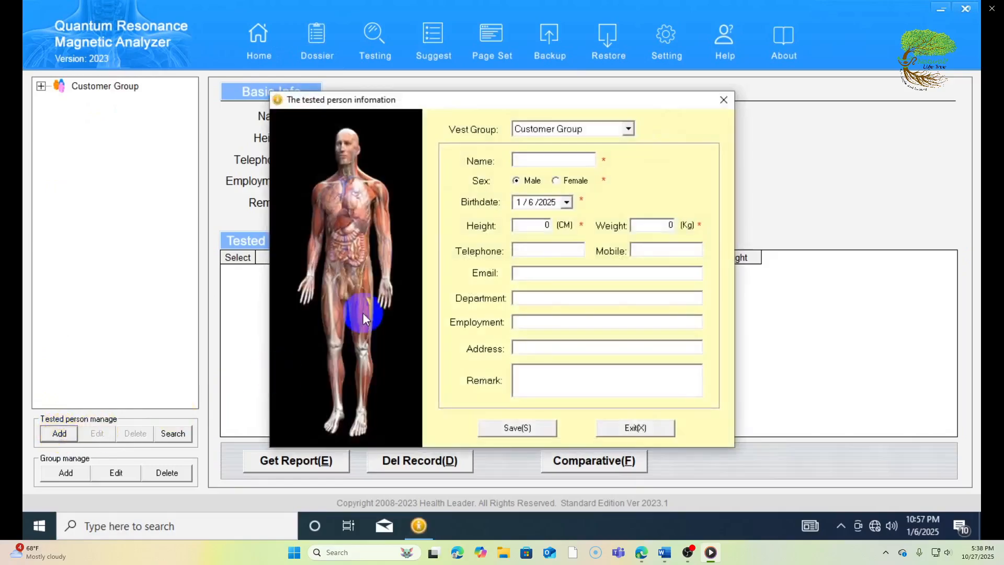
left_click(534, 157)
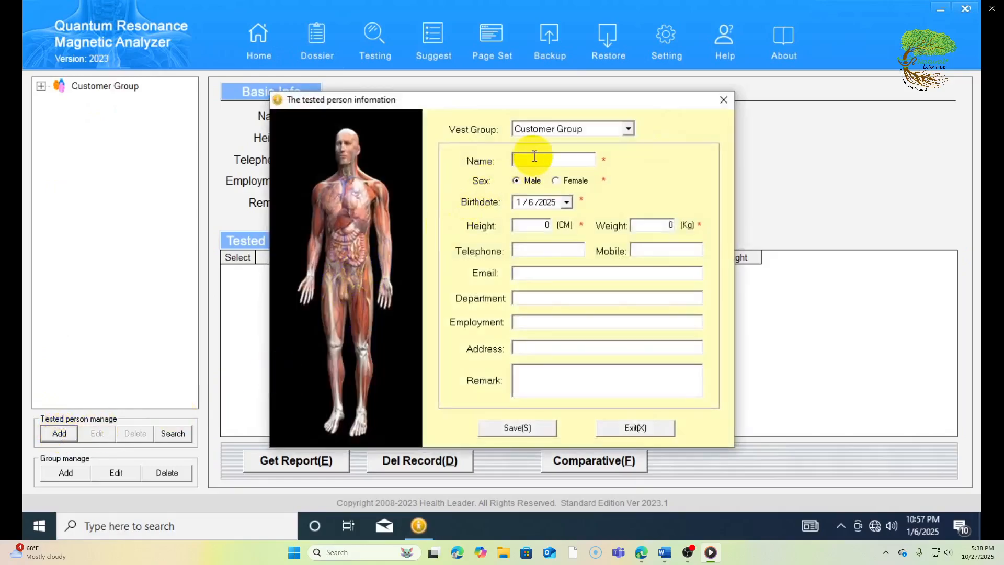
type("DAN")
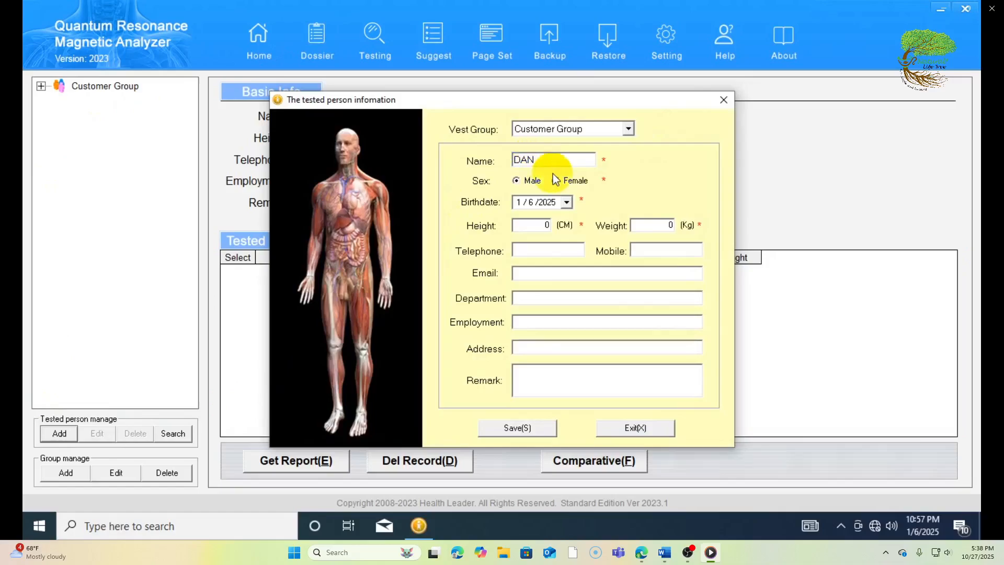
left_click(519, 202)
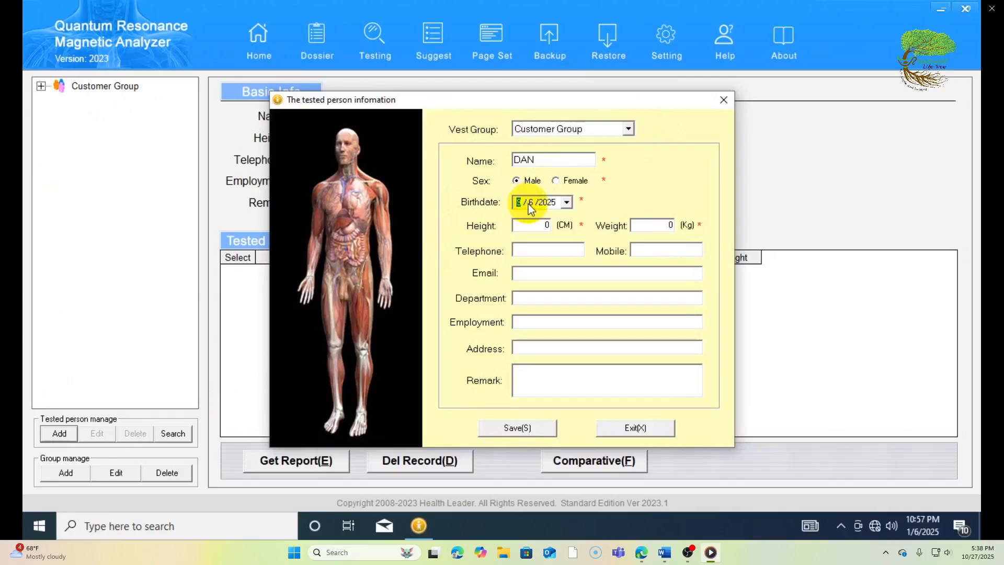
type("19/")
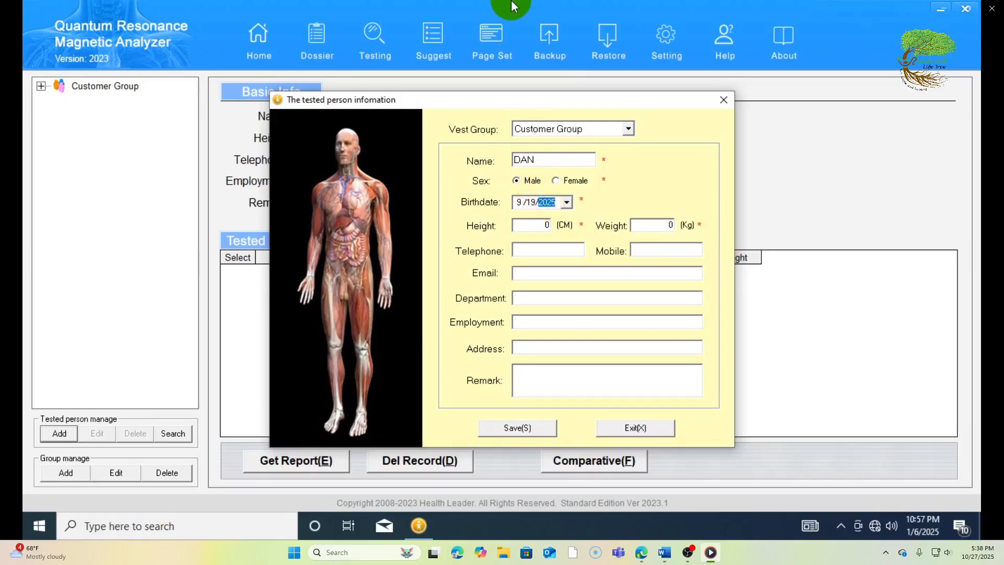
type("1978")
Set the tested person's height to 175 cm and weight to 60 kg, and save the record.
left_click(537, 229)
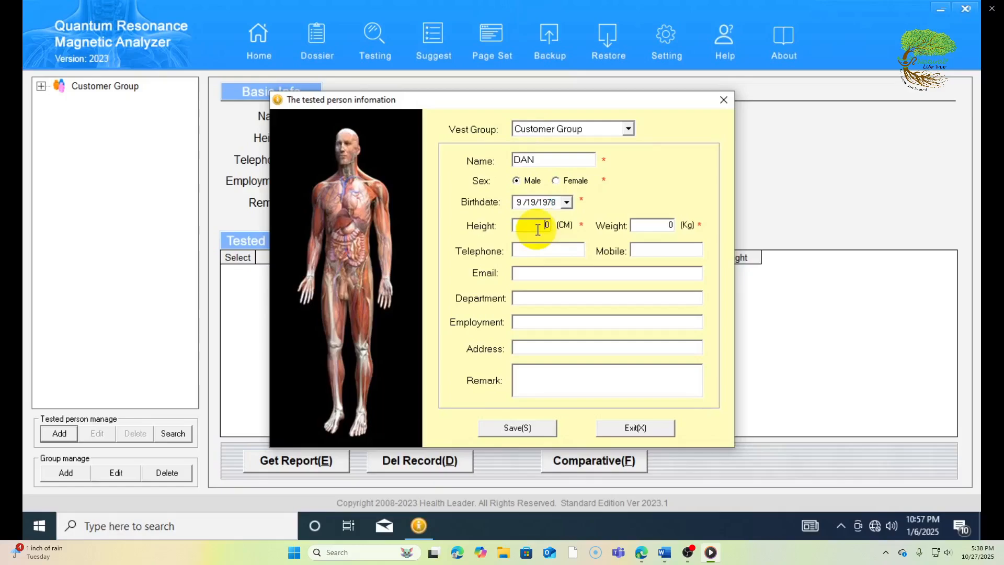
left_click_drag(538, 229, 550, 231)
type("175")
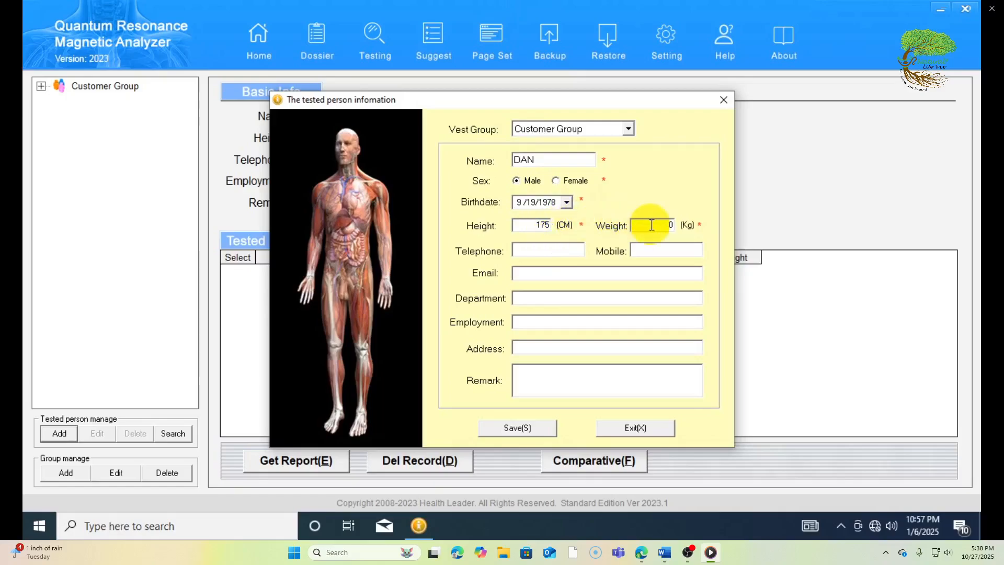
left_click(526, 429)
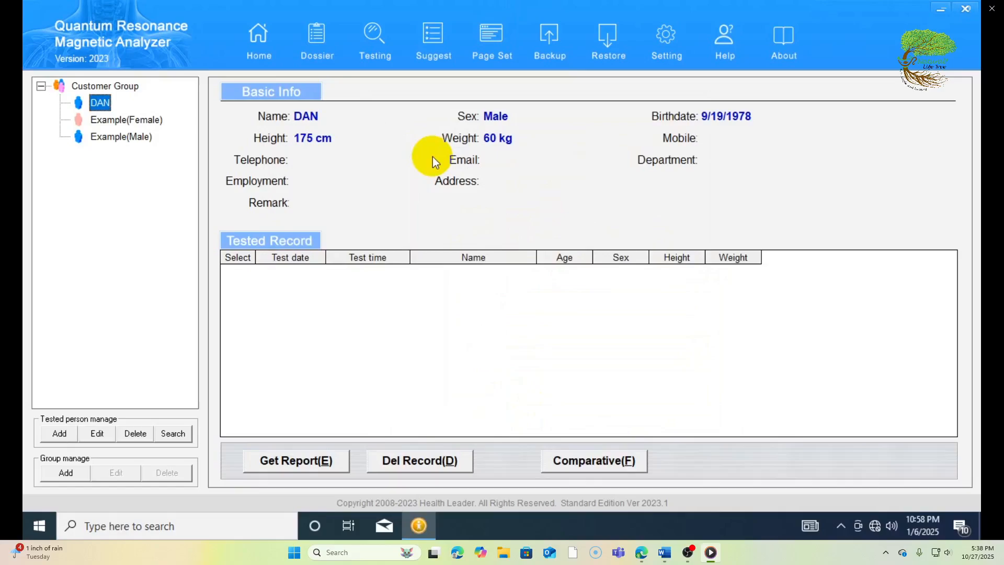
Run the test for the newly added person and save the finished test result.
left_click(370, 51)
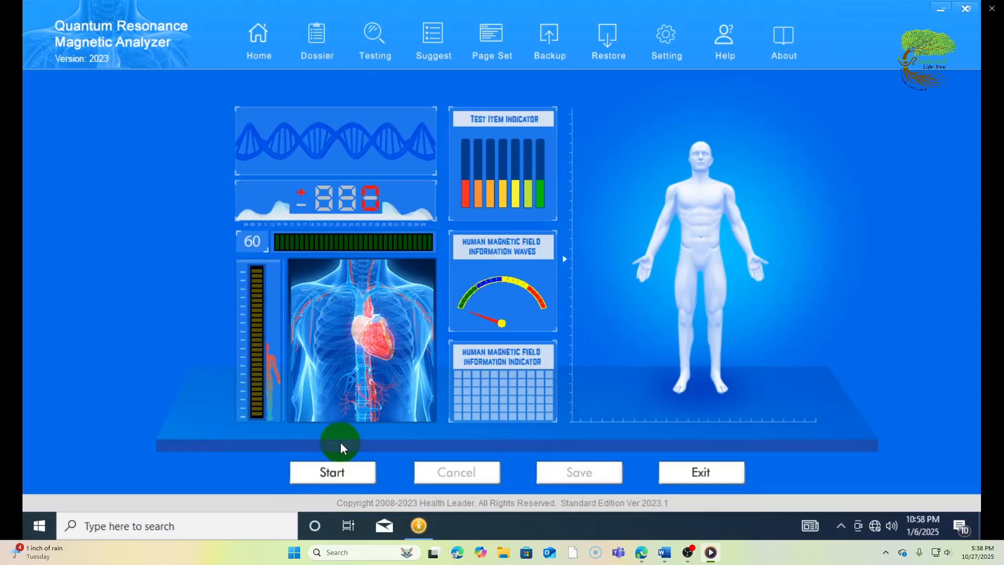
left_click(345, 472)
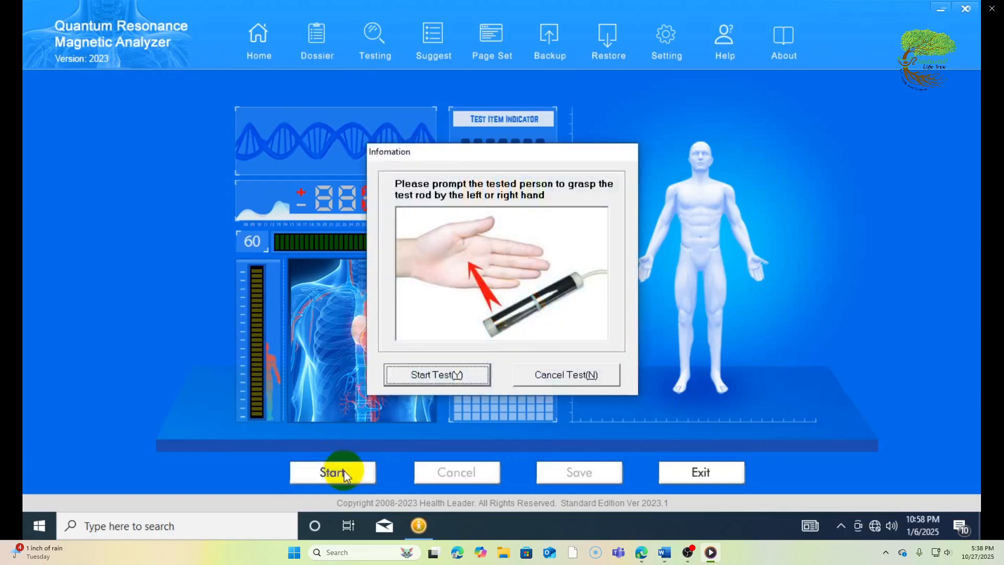
left_click(450, 376)
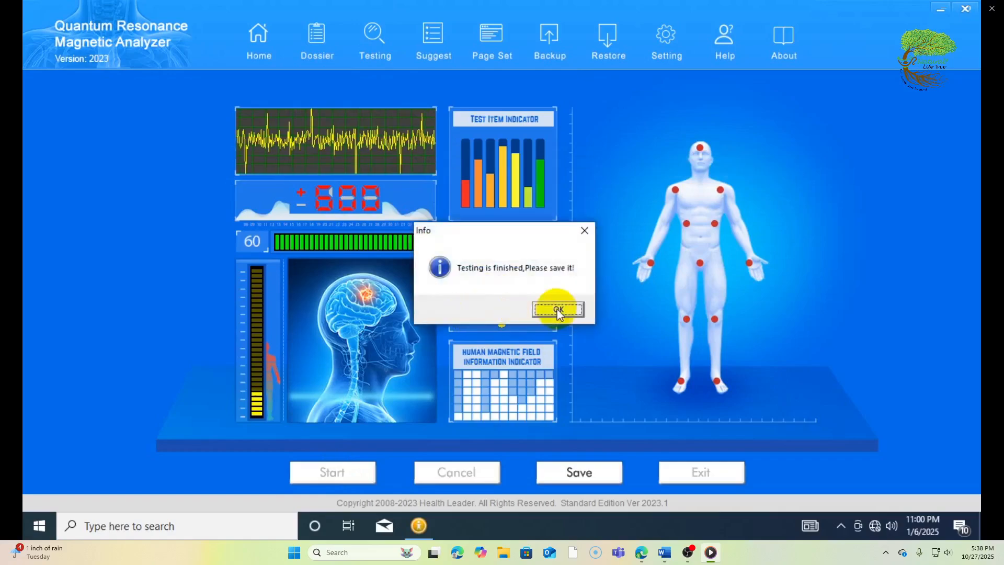
left_click(557, 310)
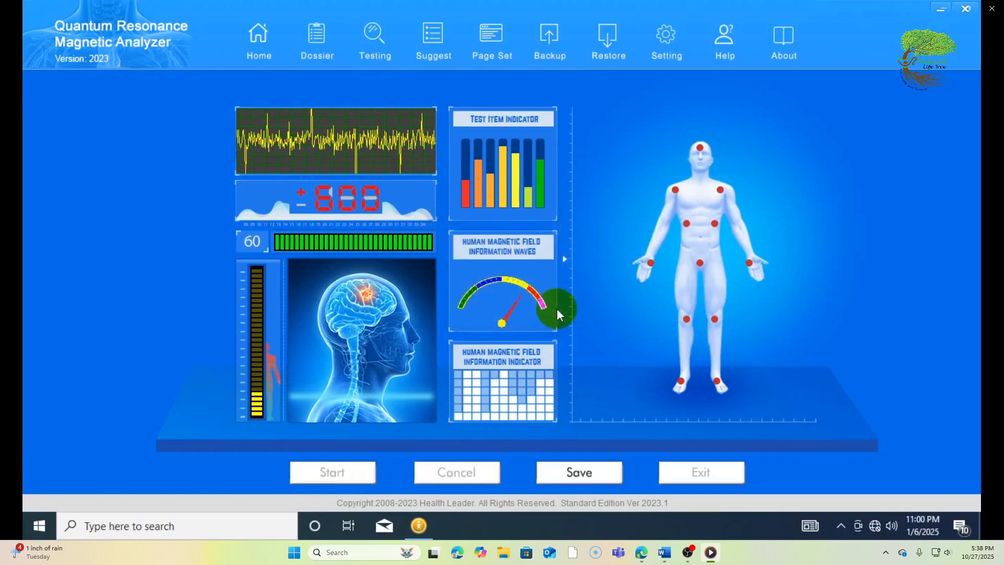
left_click(566, 480)
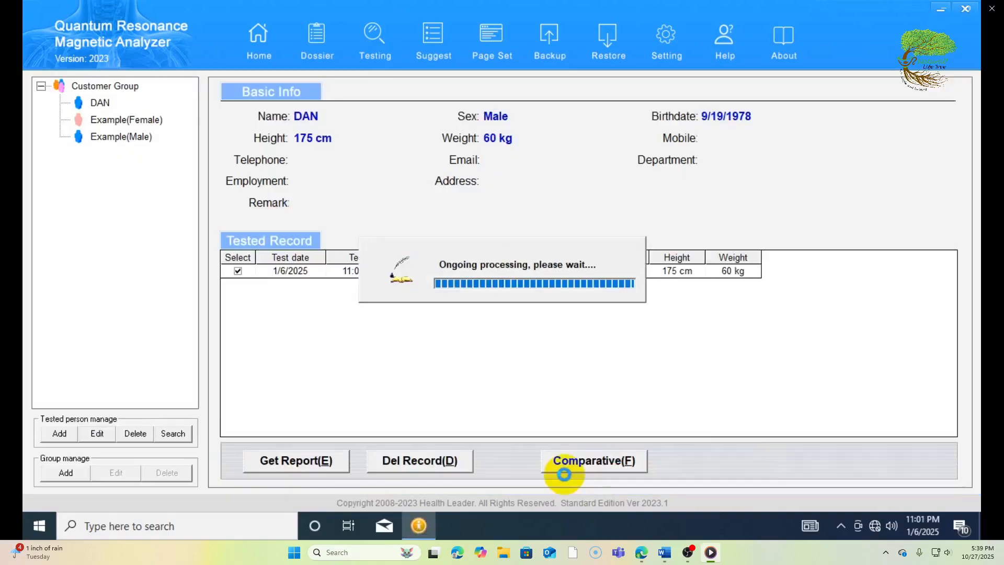
left_click(565, 475)
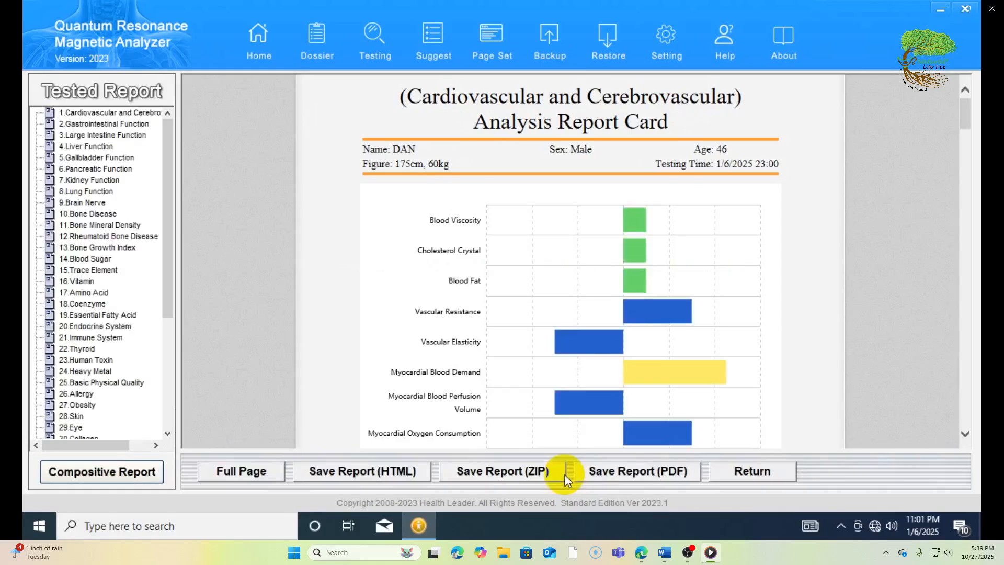
Open the compositive report and examine the comprehensive report card through to its end.
left_click_drag(168, 244, 161, 386)
left_click(112, 471)
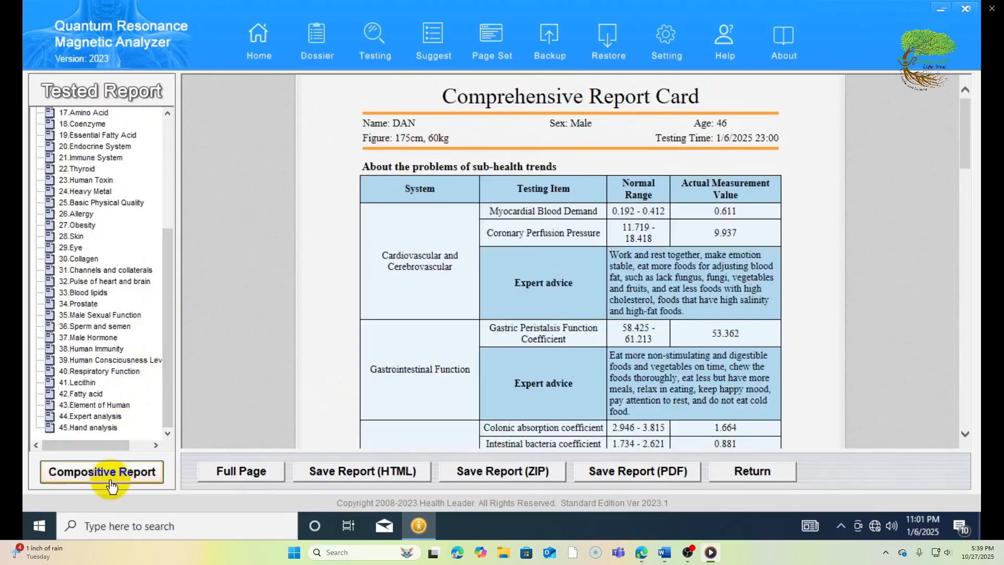
left_click_drag(964, 157, 963, 235)
left_click_drag(962, 265, 959, 414)
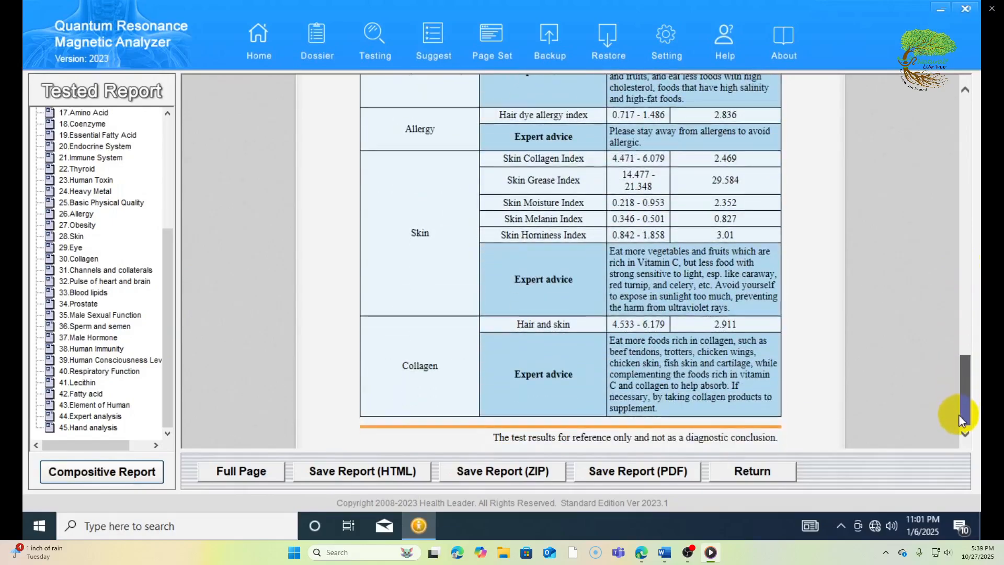
Save the compositive report to the Desktop as a PDF and as a ZIP, both named after the tested person.
left_click(686, 472)
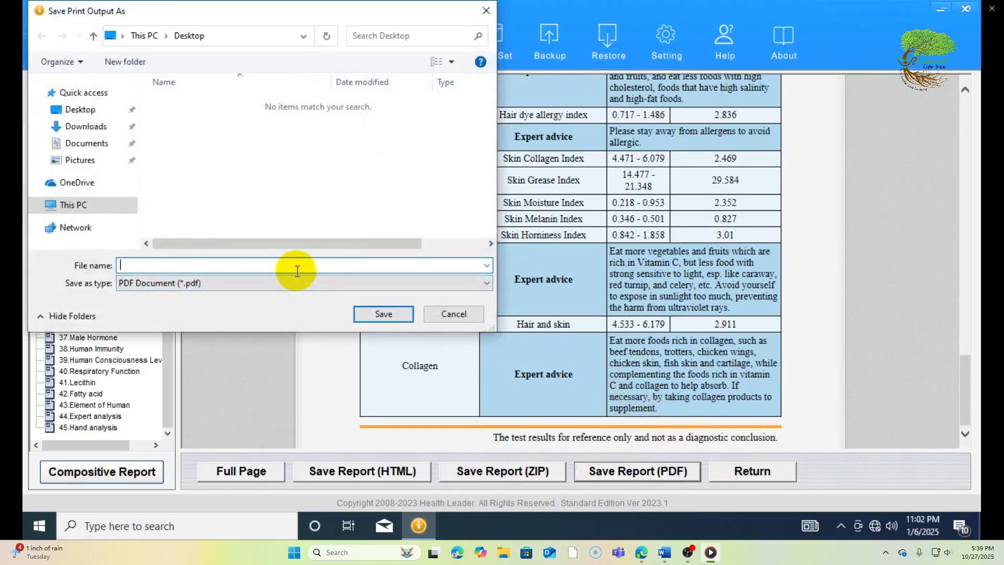
type("AN")
left_click(365, 315)
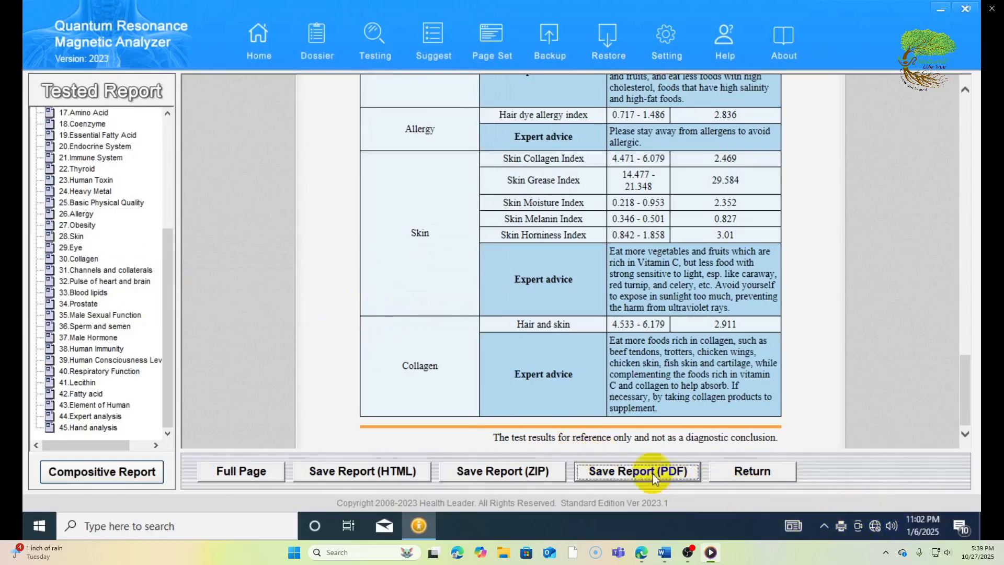
left_click(531, 471)
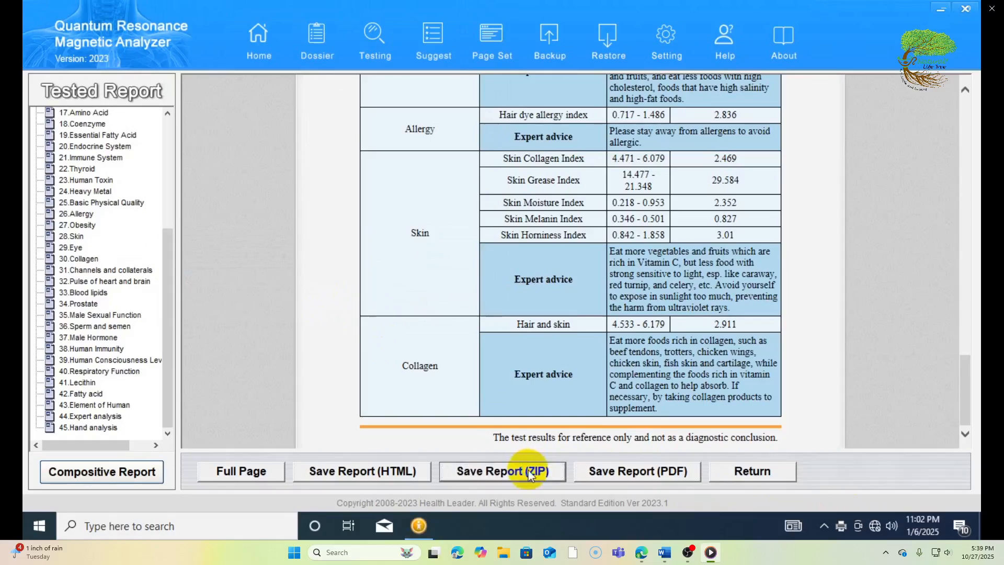
type("DAN")
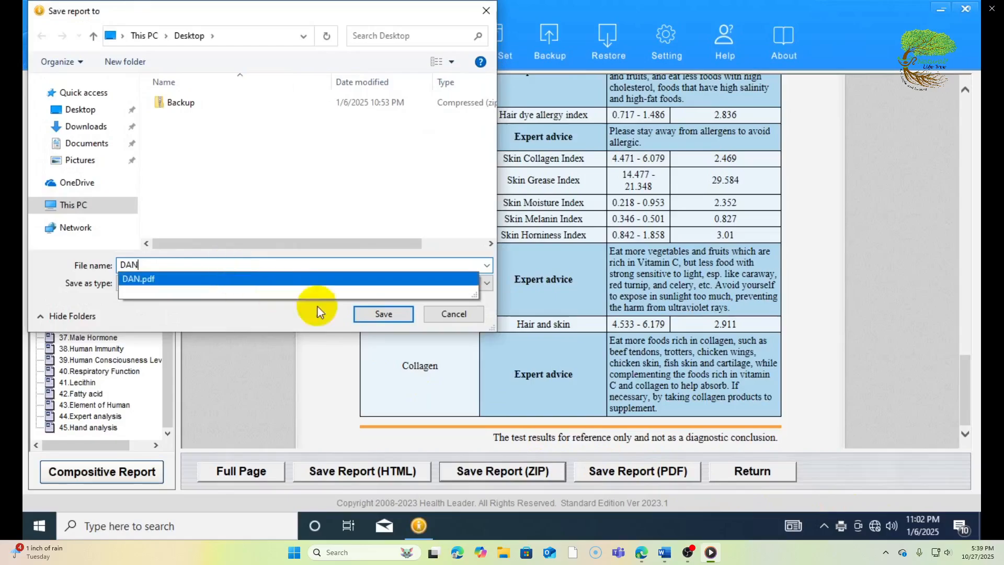
left_click(384, 314)
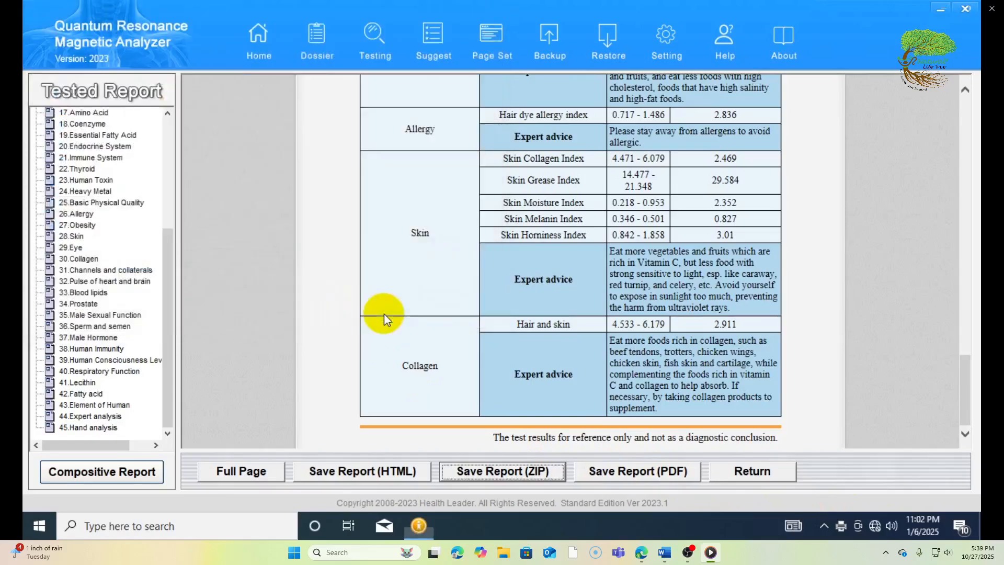
Save the report to the Desktop as a complete webpage named Test Report, and return to the person's record page.
left_click(388, 472)
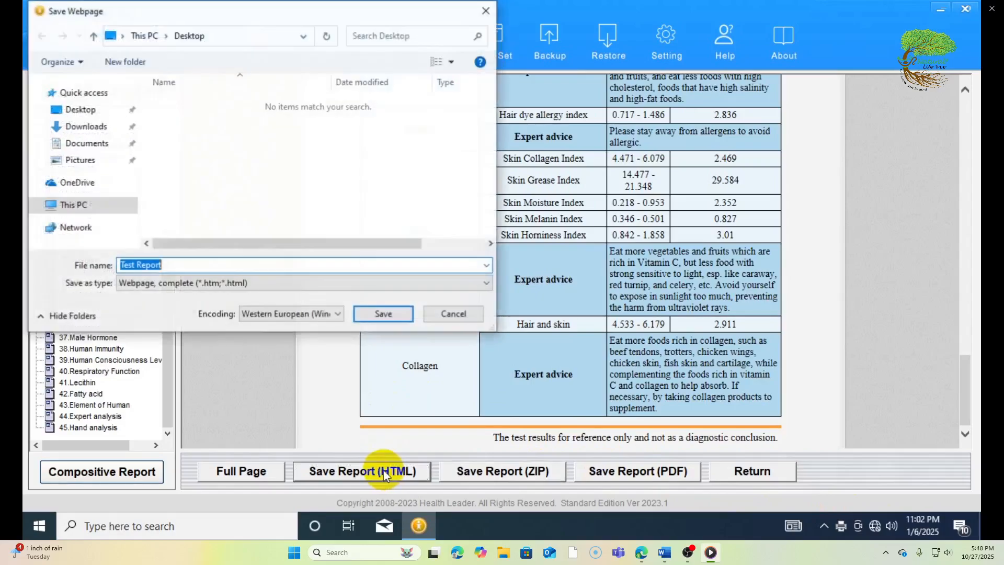
left_click(384, 315)
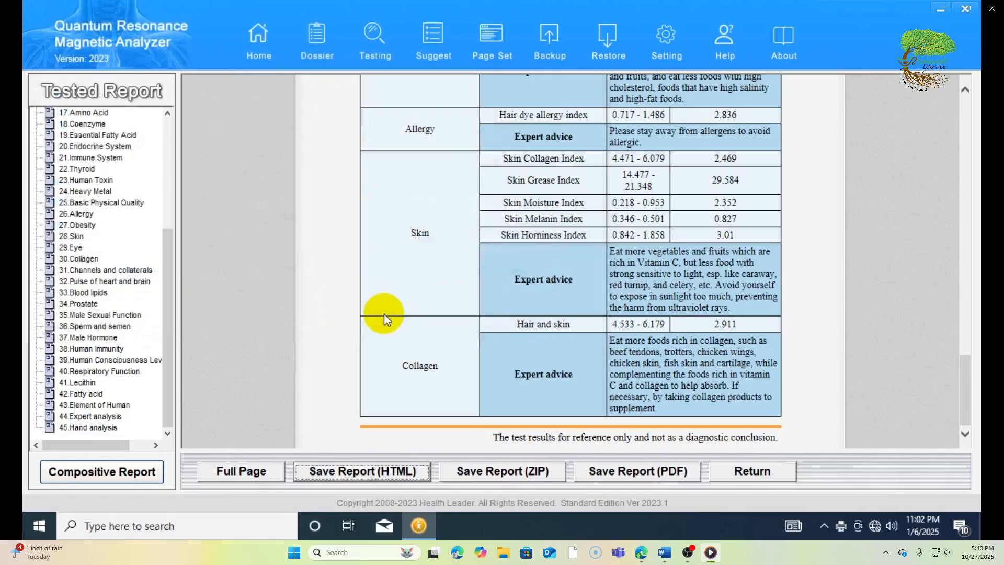
left_click(785, 478)
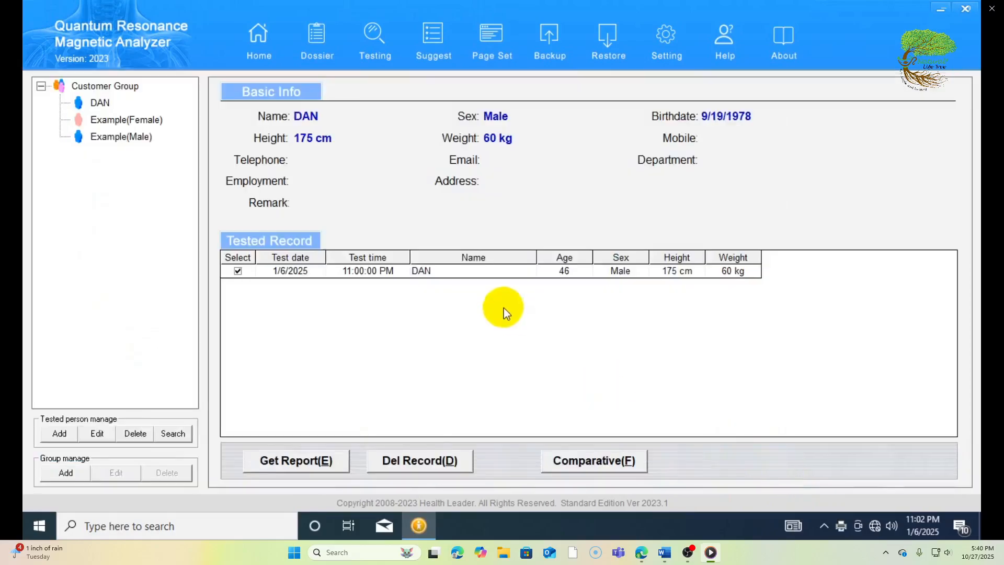
Exclude Expert analysis and Hand analysis from the displayed male reports, save the report display settings and close the personalization settings.
left_click(665, 39)
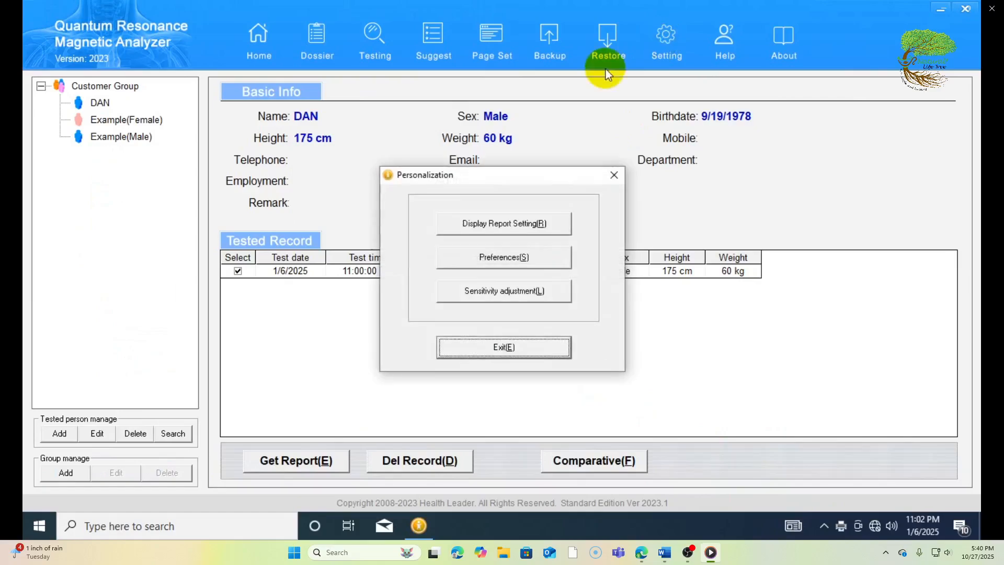
left_click(538, 224)
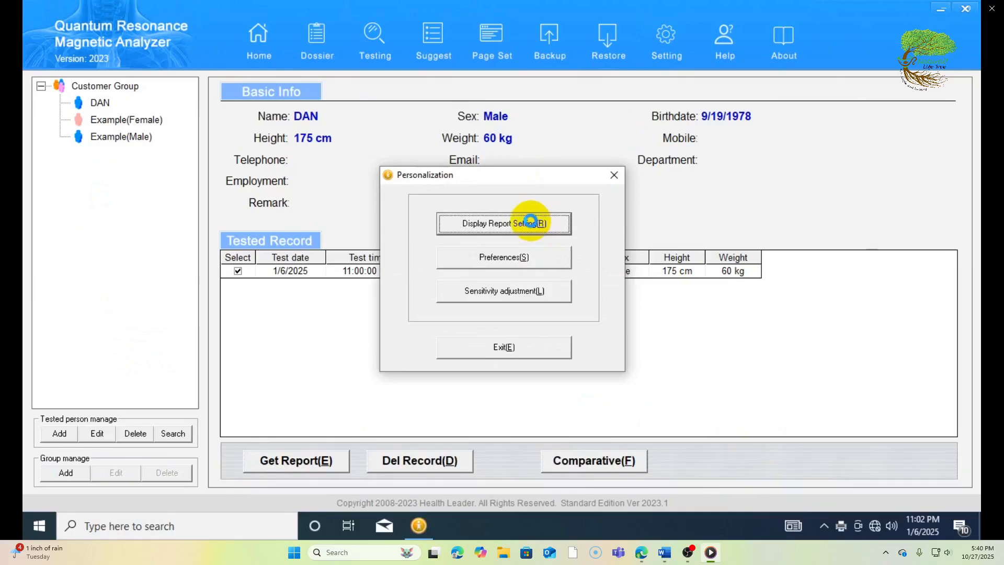
left_click(530, 221)
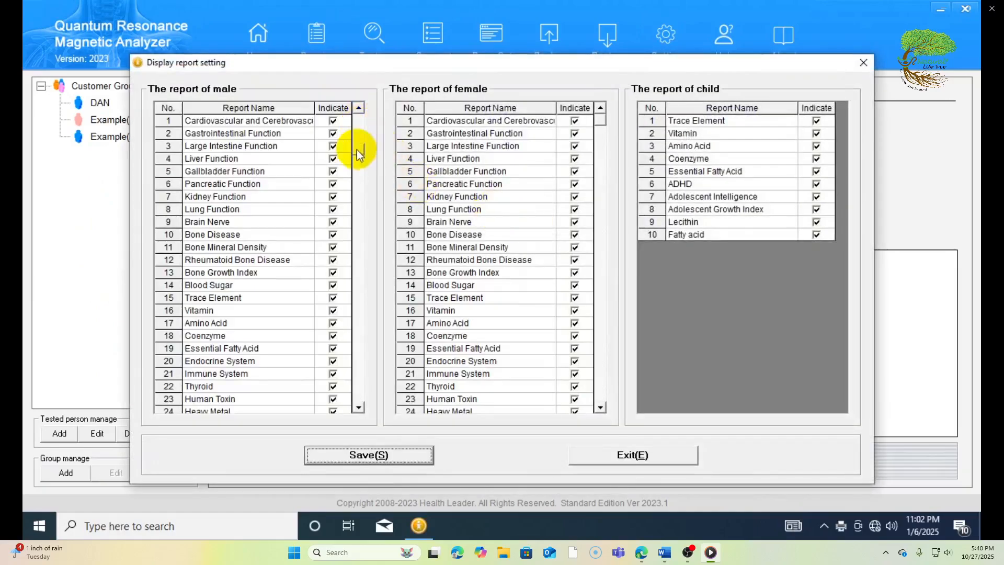
left_click_drag(359, 152, 314, 416)
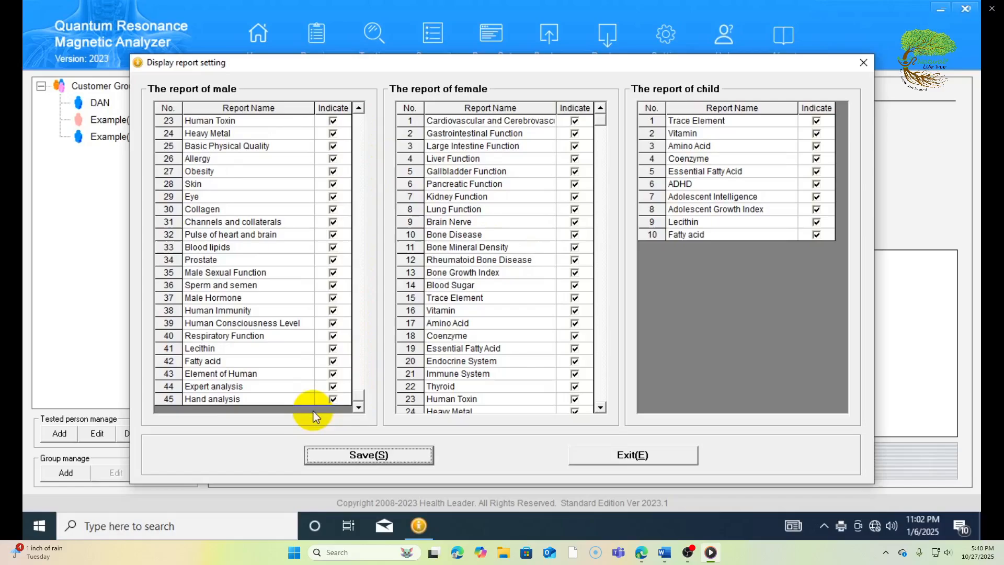
left_click(332, 398)
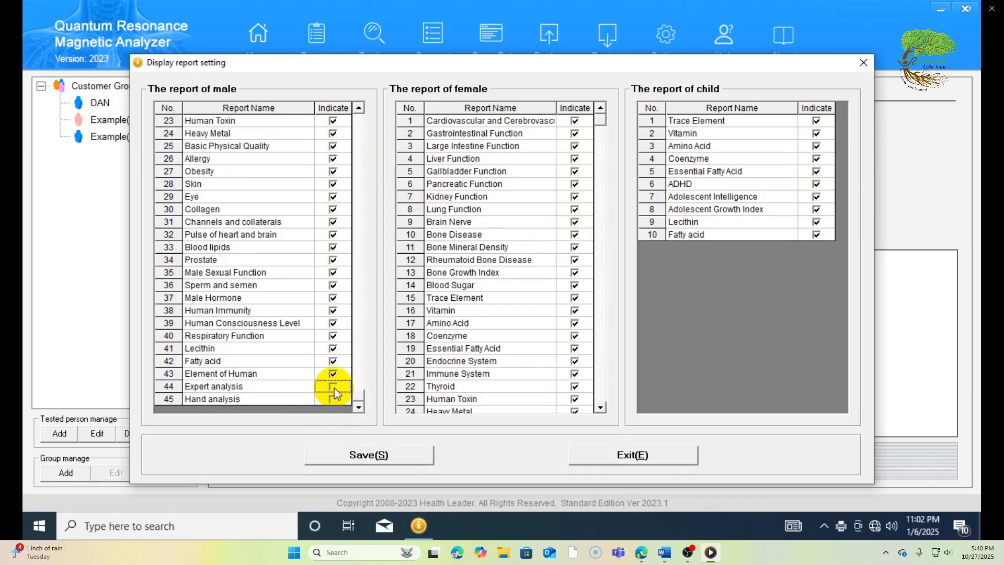
left_click(390, 454)
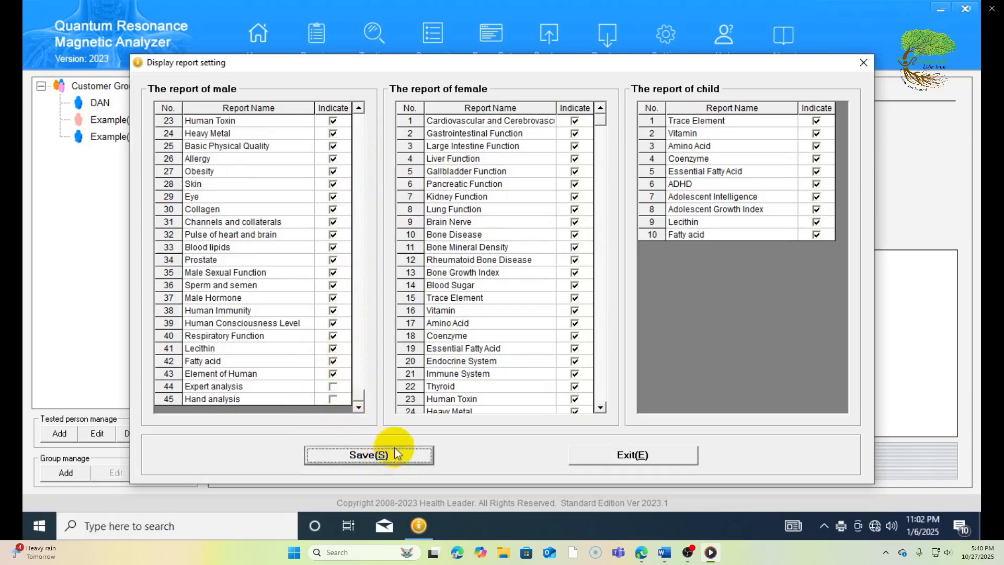
left_click(513, 301)
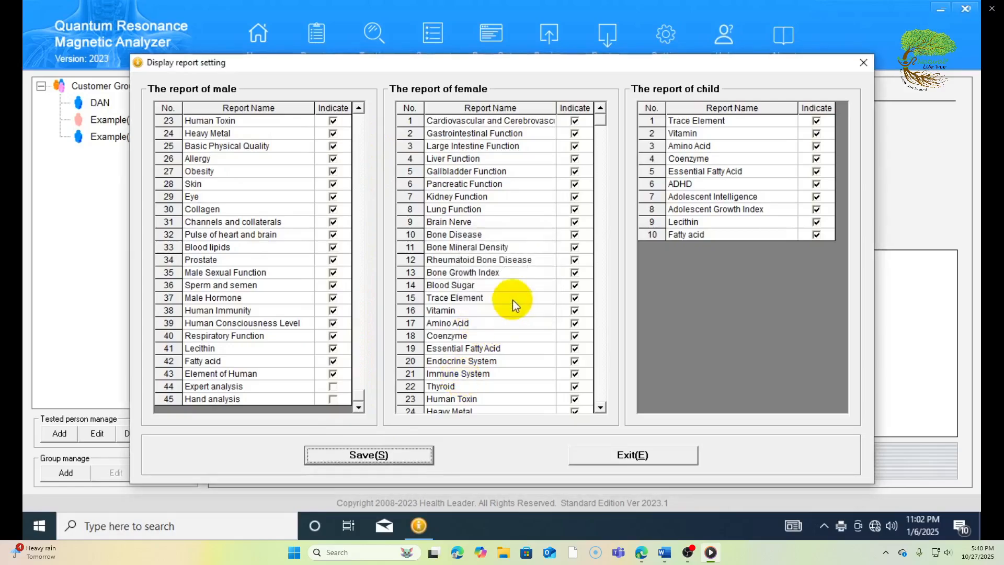
left_click(643, 459)
left_click(546, 352)
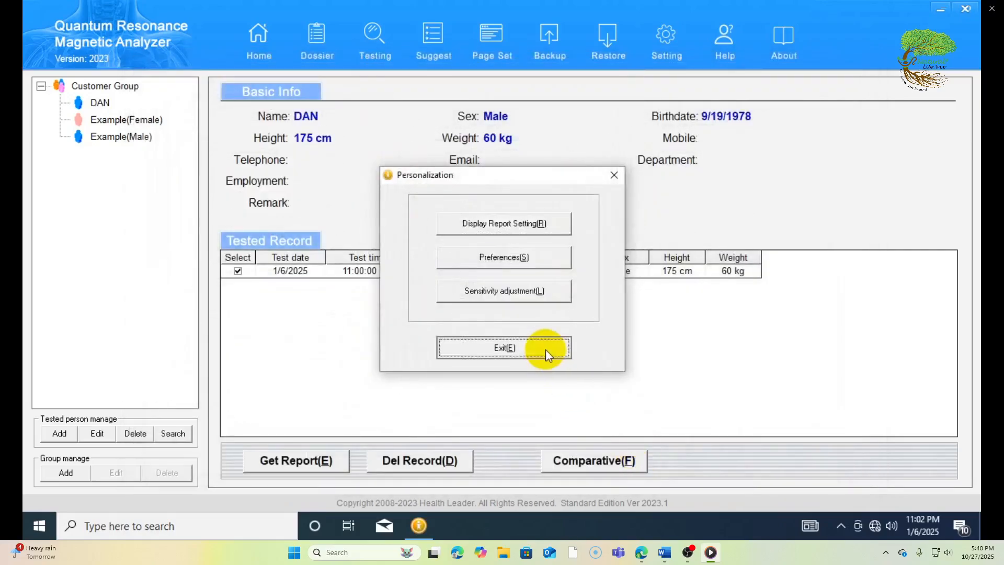
left_click(545, 350)
Generate the report for the selected test record, check the report list through to its end and return to the records.
left_click(324, 459)
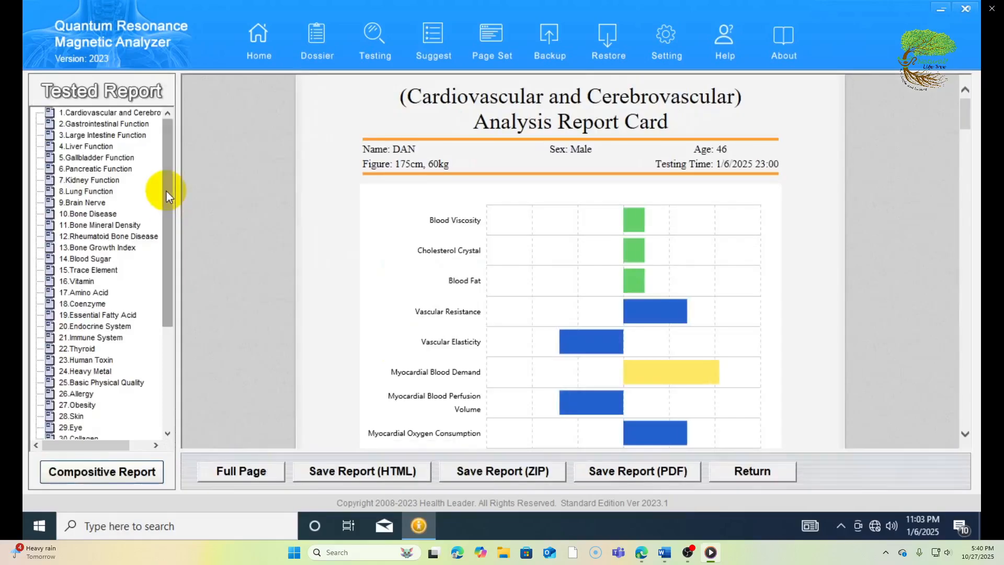
left_click_drag(166, 192, 168, 301)
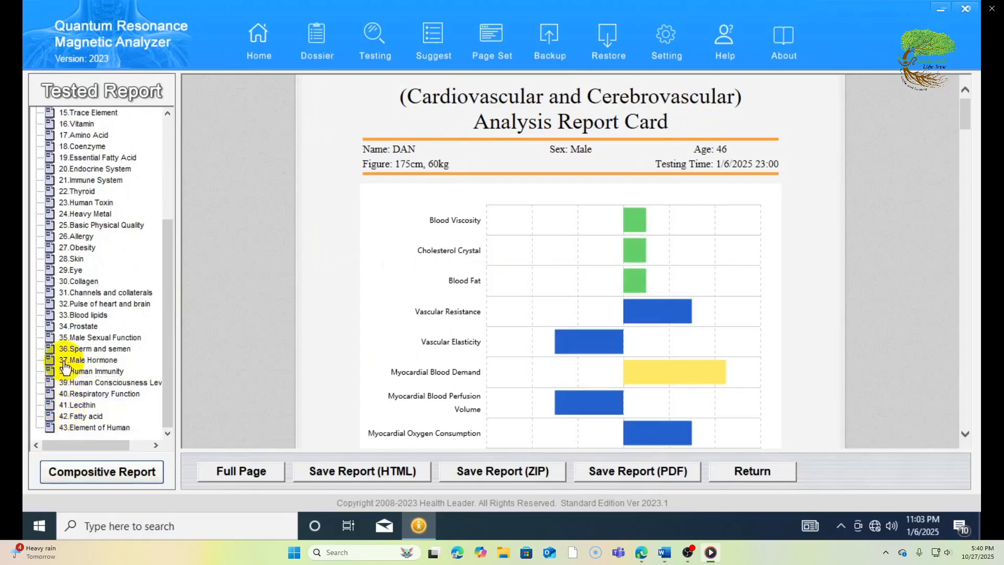
left_click(768, 475)
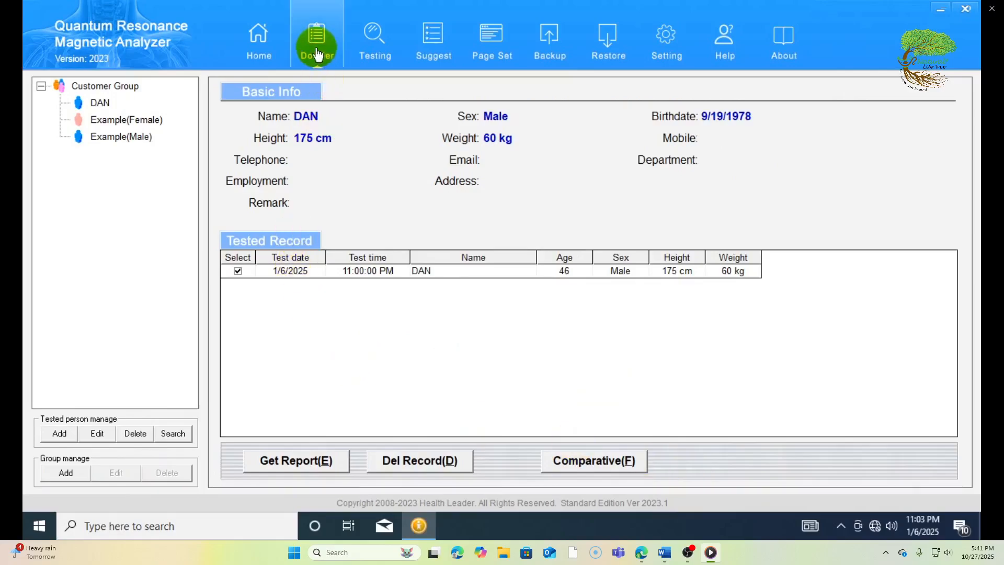
Open the expert advice editor and enter NULL as the Adolescent Intelligence advice for probably hidden problems.
left_click(433, 45)
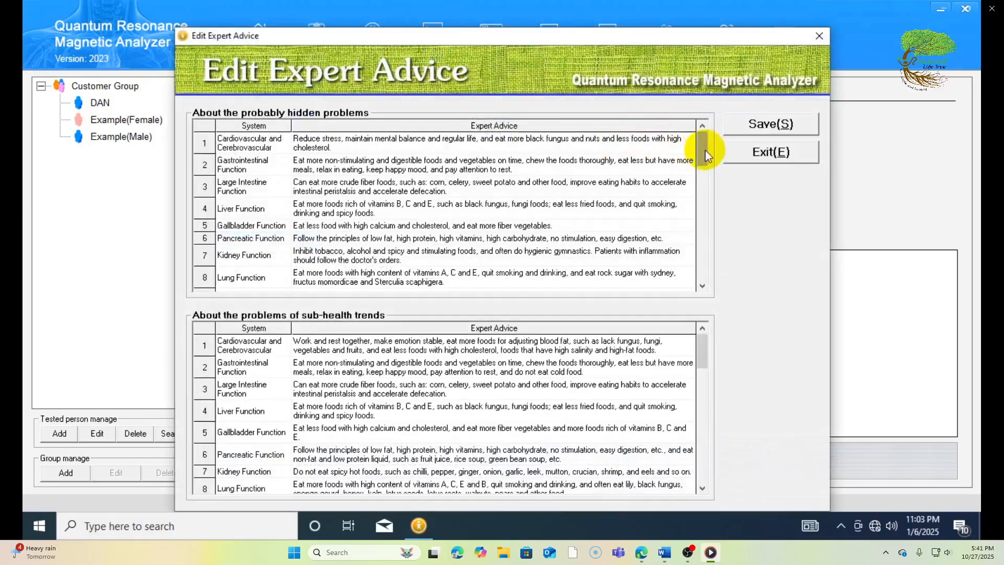
left_click_drag(708, 153, 706, 274)
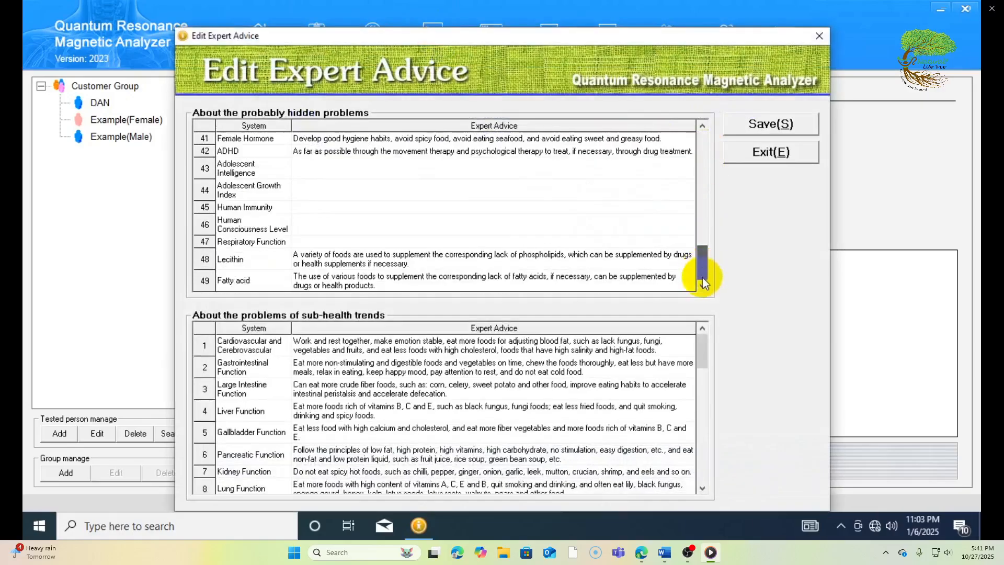
double_click(350, 176)
type("NU")
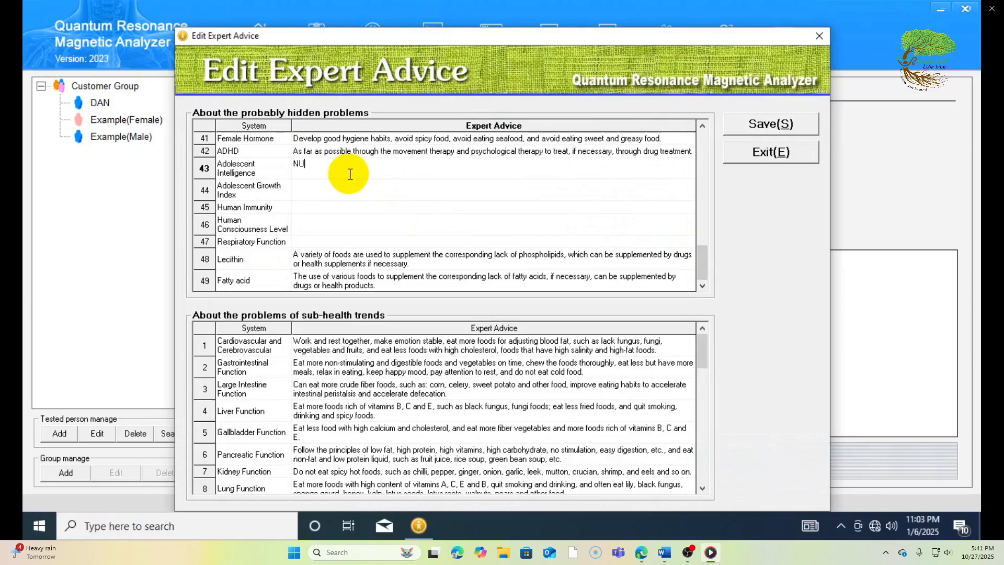
type("LL")
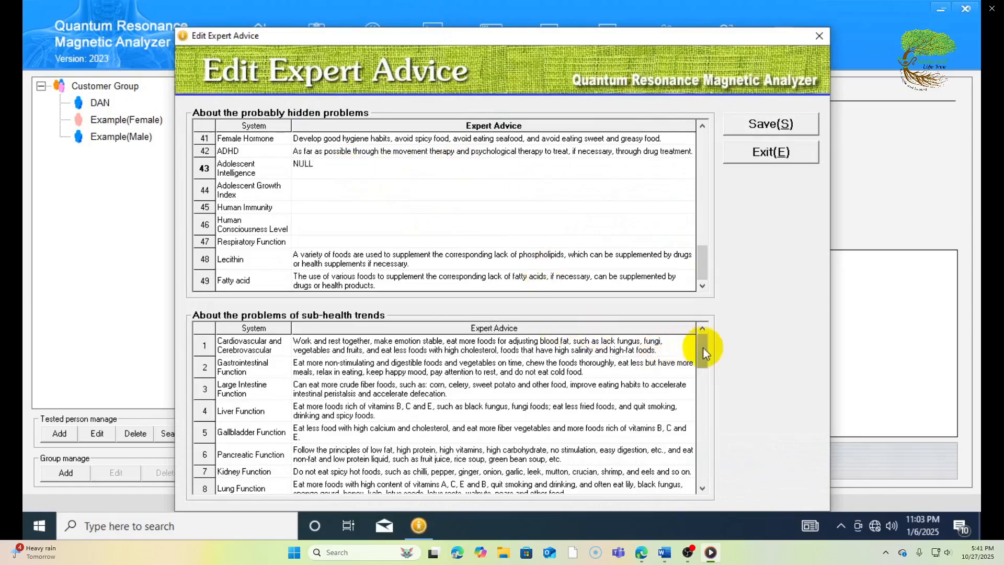
Enter NULL as the Adolescent Growth Index advice for sub-health trends, save the expert advice and close the editor.
left_click_drag(703, 353, 692, 470)
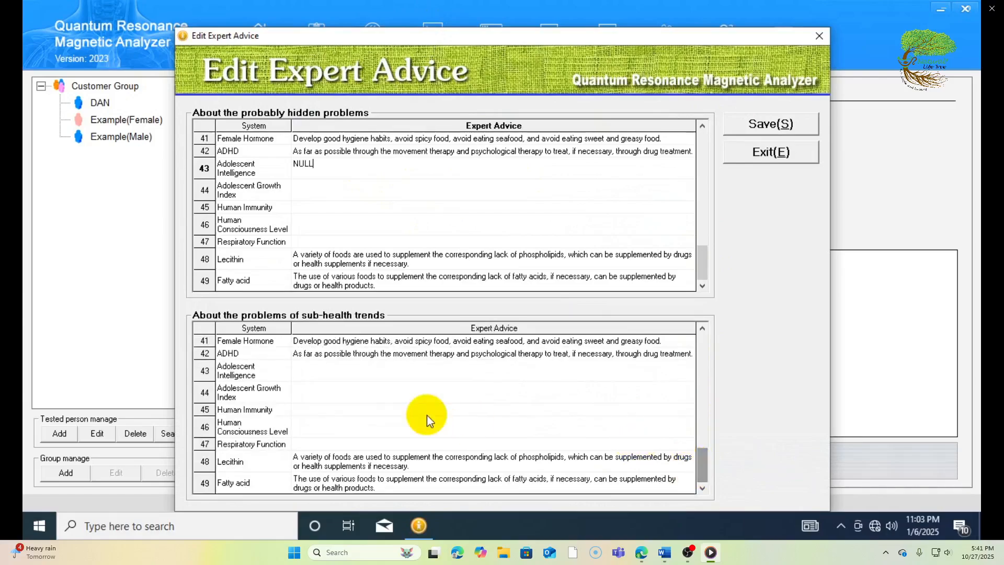
double_click(345, 396)
type("NULL")
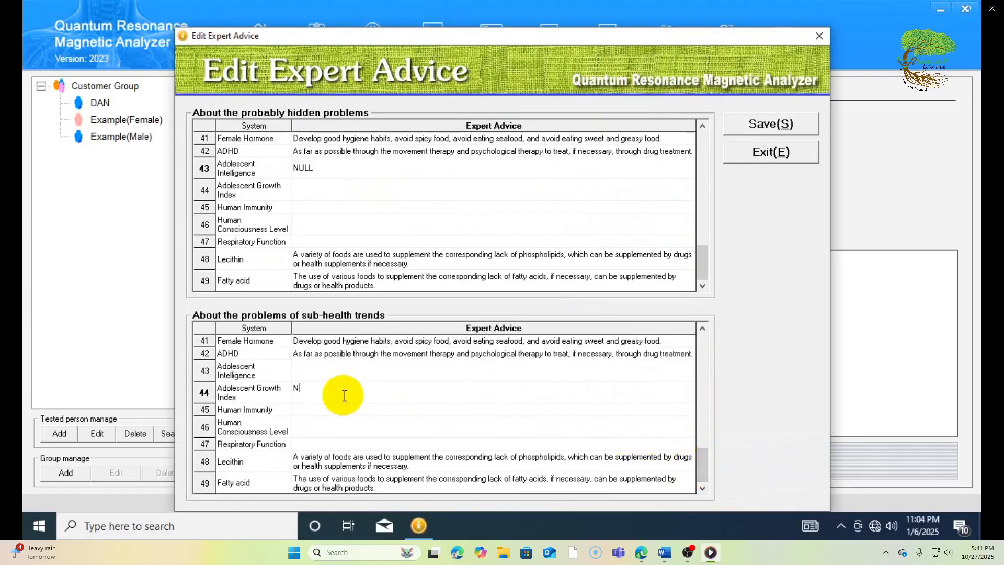
left_click(769, 124)
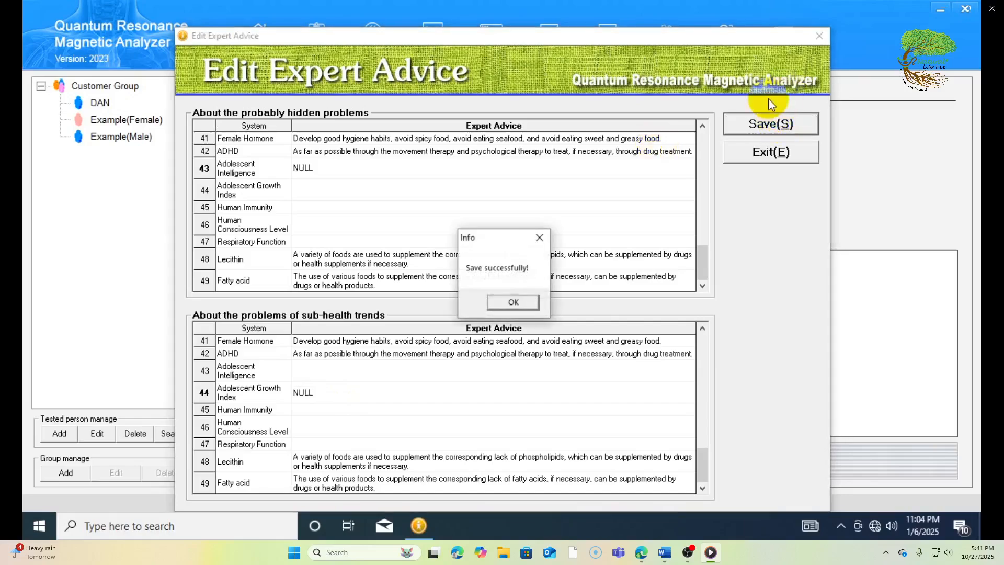
left_click(517, 302)
left_click(765, 153)
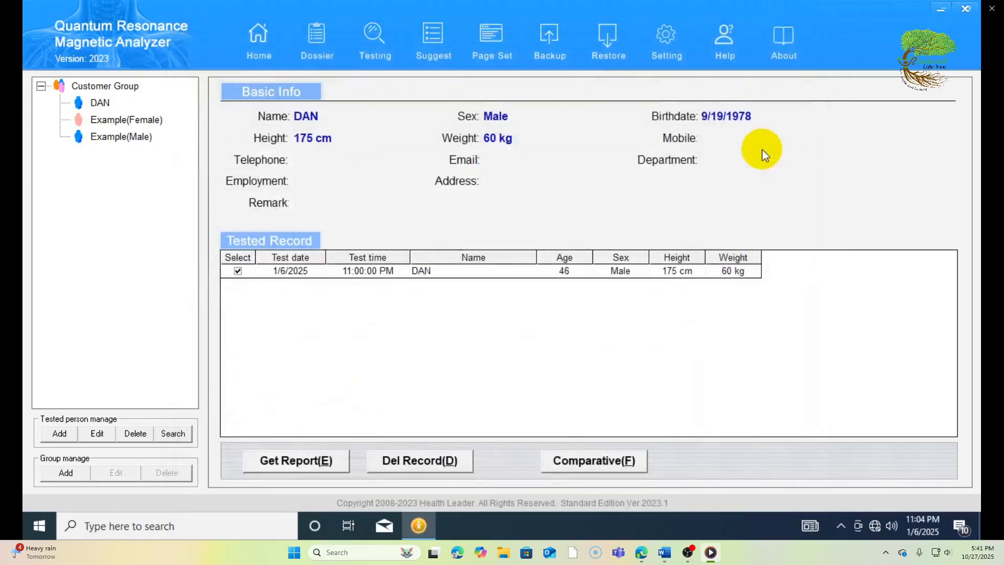
Open the dossier, view the report of the first listed person's 12/19/2024 test, and return to the records.
left_click(260, 57)
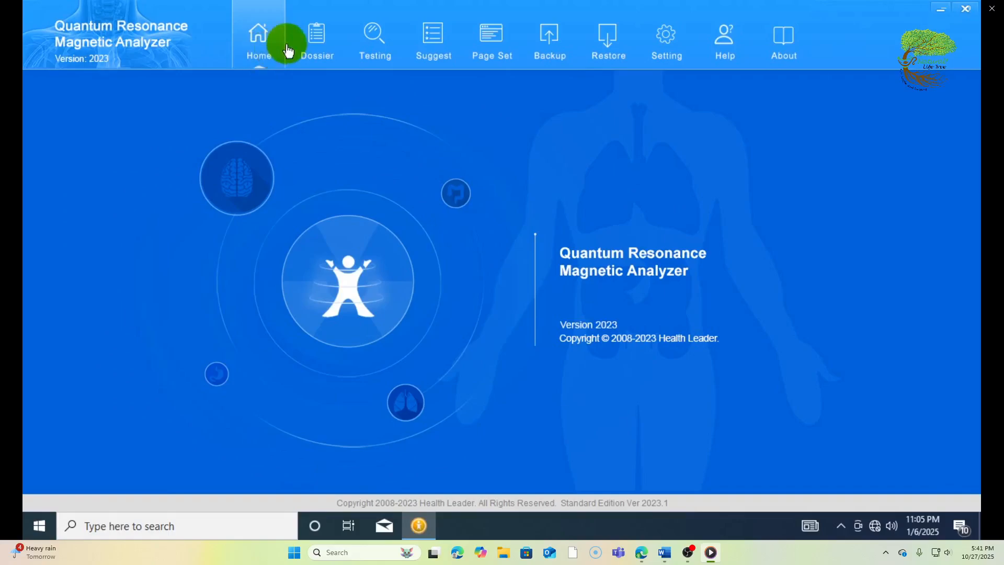
left_click(317, 47)
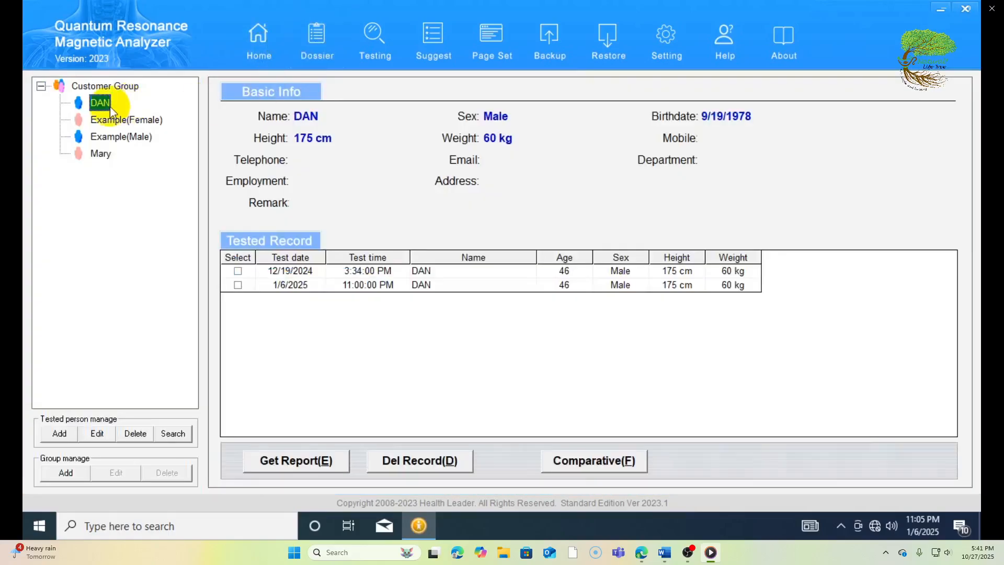
left_click(238, 271)
left_click(286, 460)
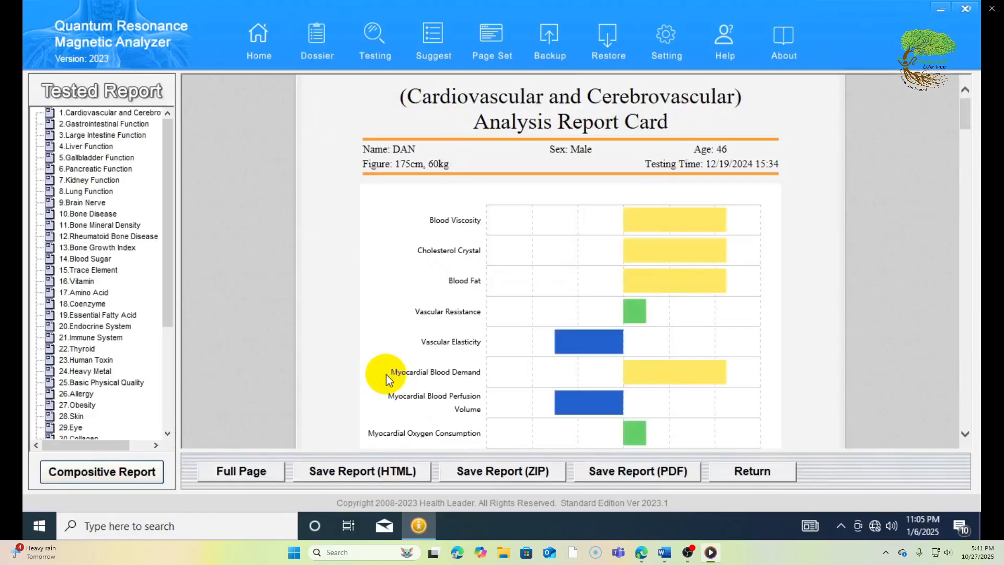
left_click(742, 472)
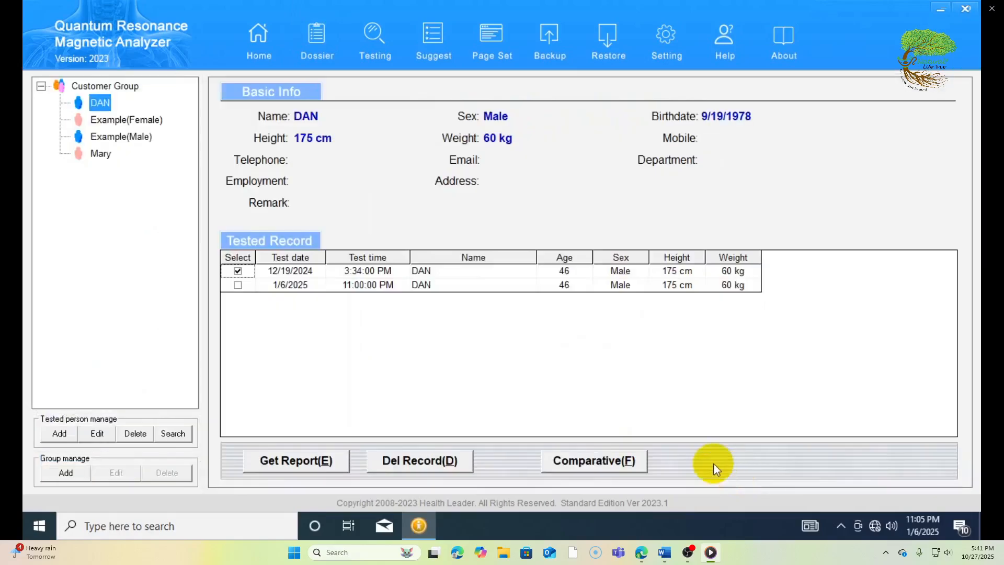
Select only the 1/6/2025 test record and generate its report.
left_click(237, 285)
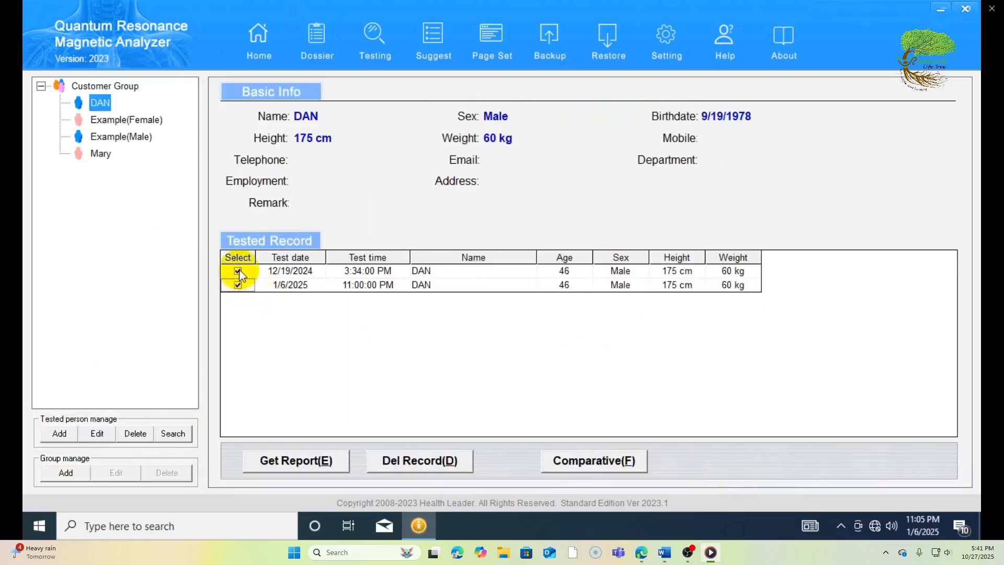
left_click(238, 270)
left_click(310, 463)
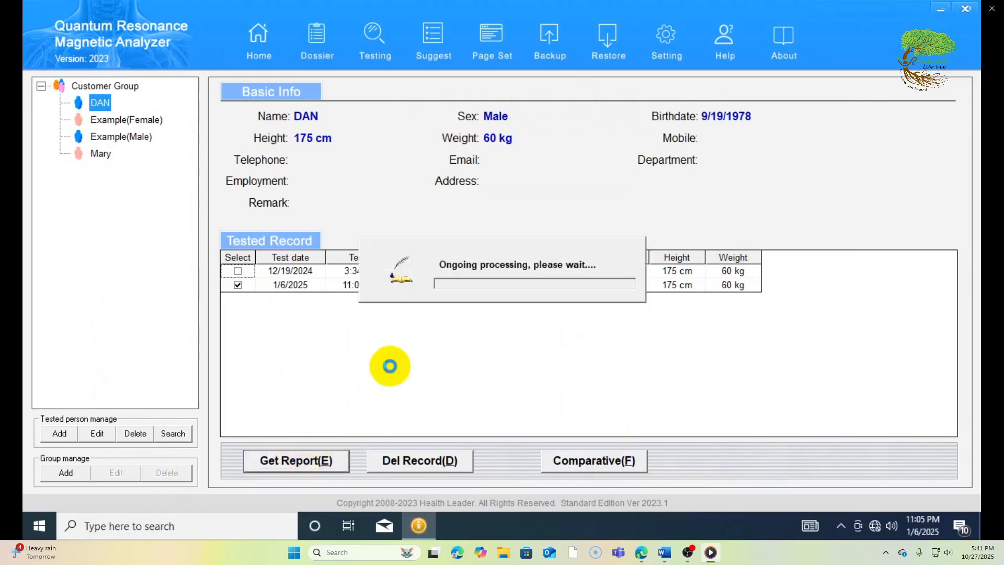